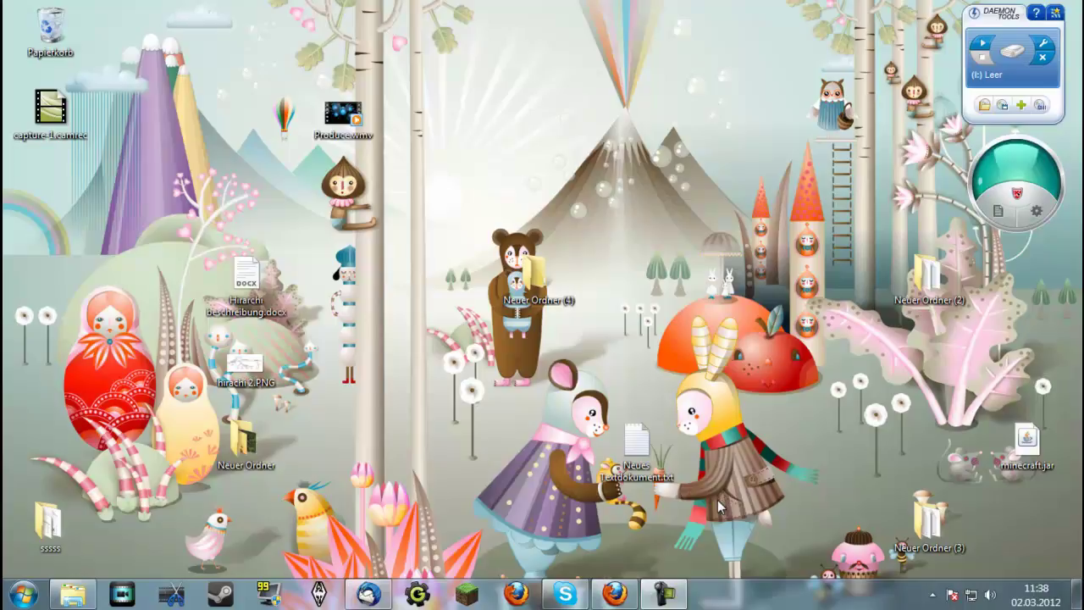
Switch to Firefox and examine the build numbers, versions and build types listed on the CraftBukkit downloads page
click(615, 593)
click(724, 11)
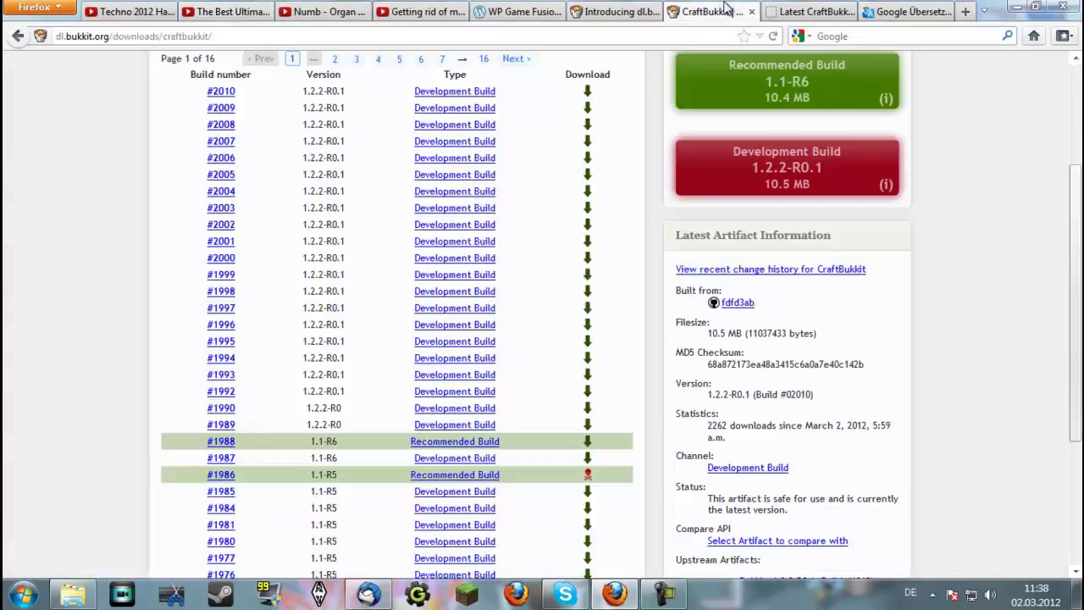
scroll(513, 113, up, 4)
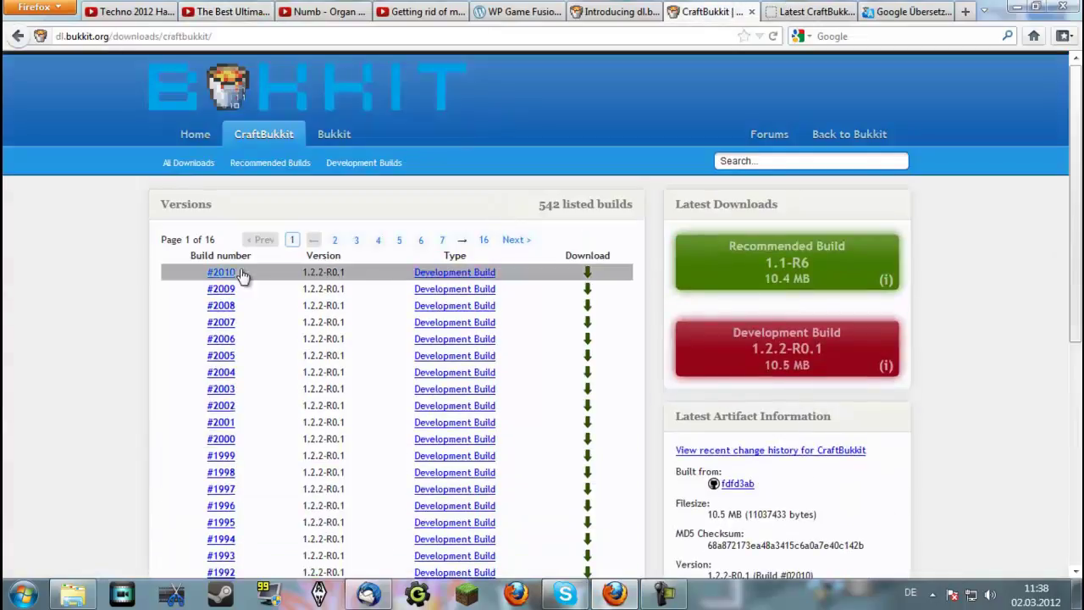
drag(302, 273, 332, 273)
scroll(453, 310, down, 2)
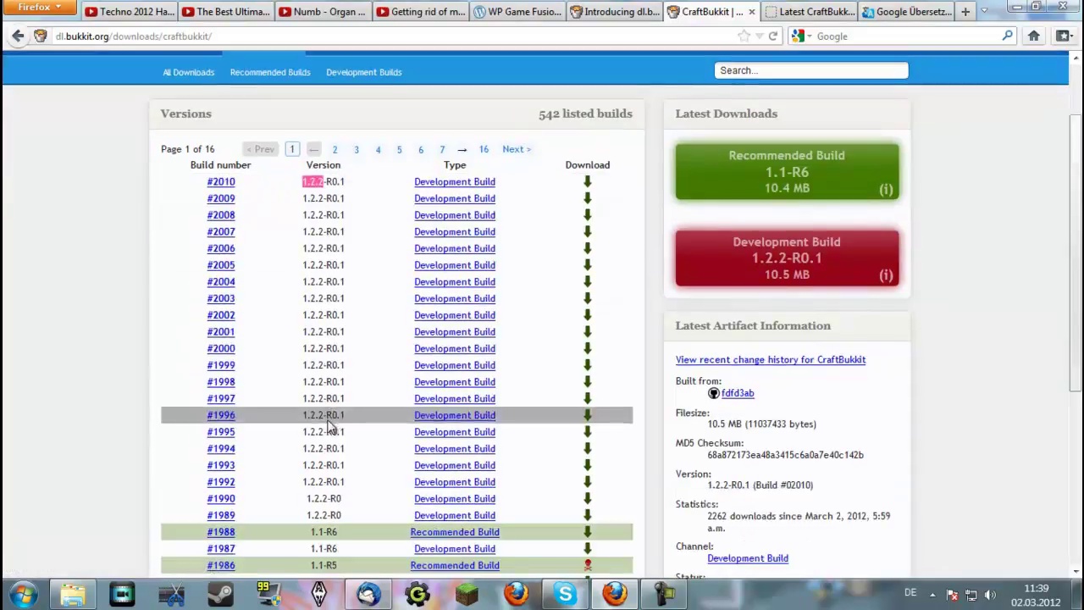
scroll(356, 94, up, 2)
drag(303, 259, 525, 281)
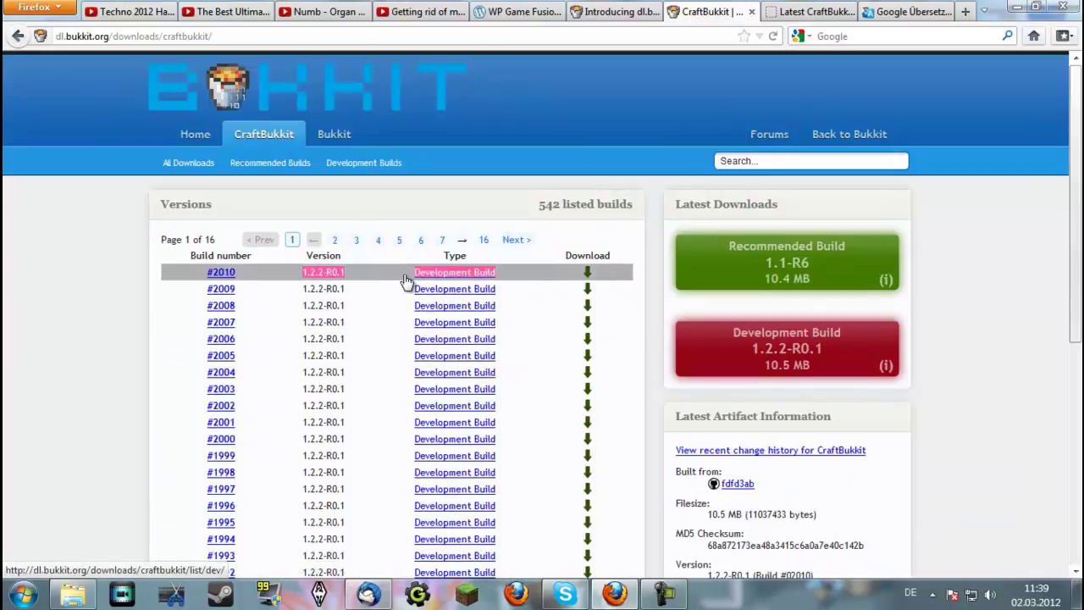
drag(406, 282, 363, 285)
scroll(356, 322, down, 2)
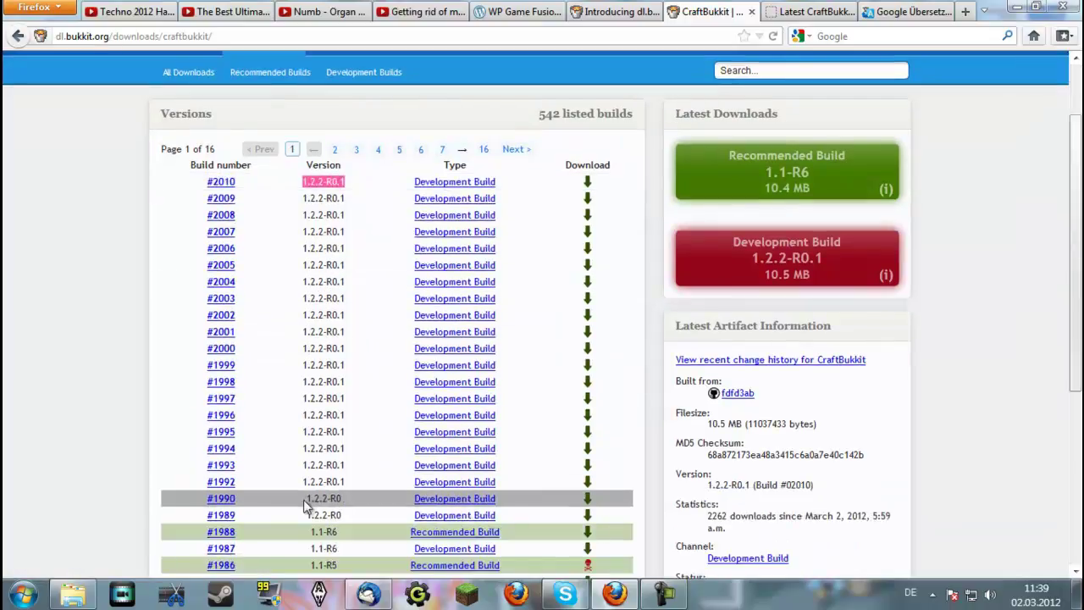
drag(299, 518, 347, 523)
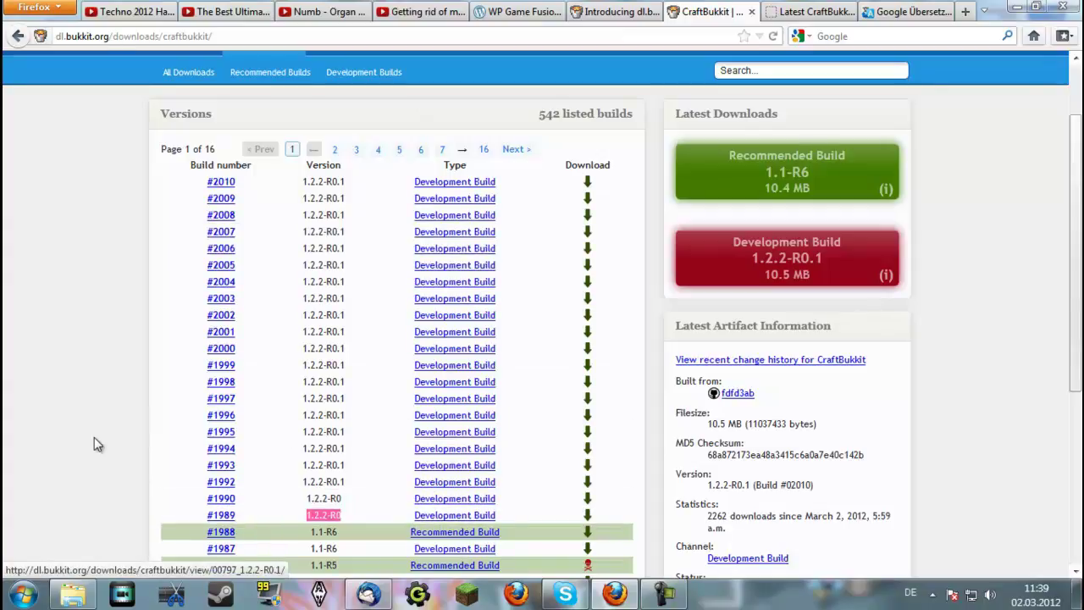
scroll(338, 458, up, 2)
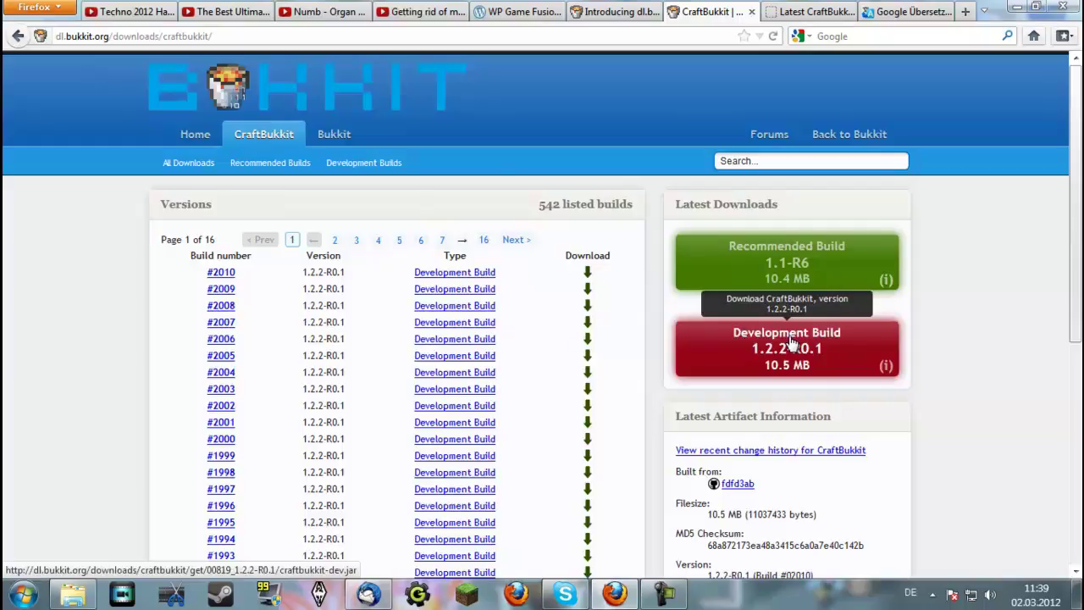
Download CraftBukkit development build #2010, version 1.2.2-R0.1, and save the file
click(458, 273)
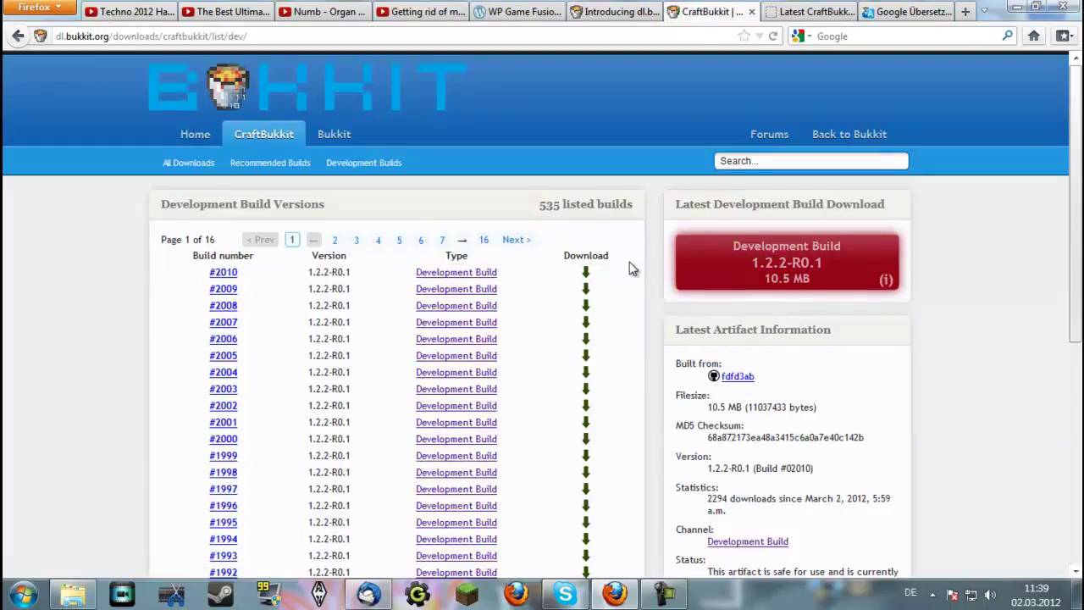
click(224, 272)
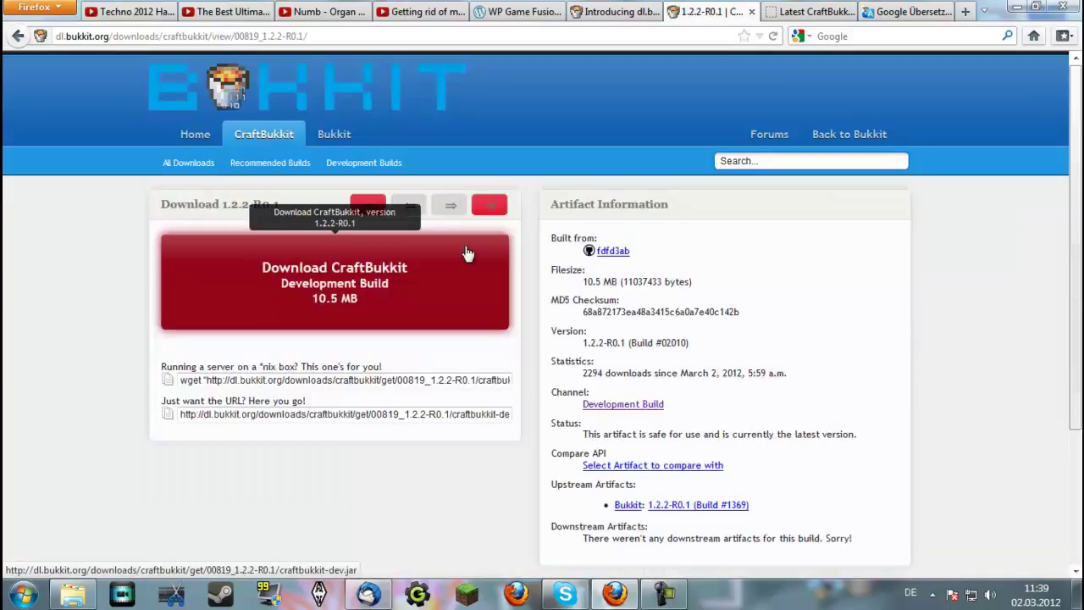
click(348, 303)
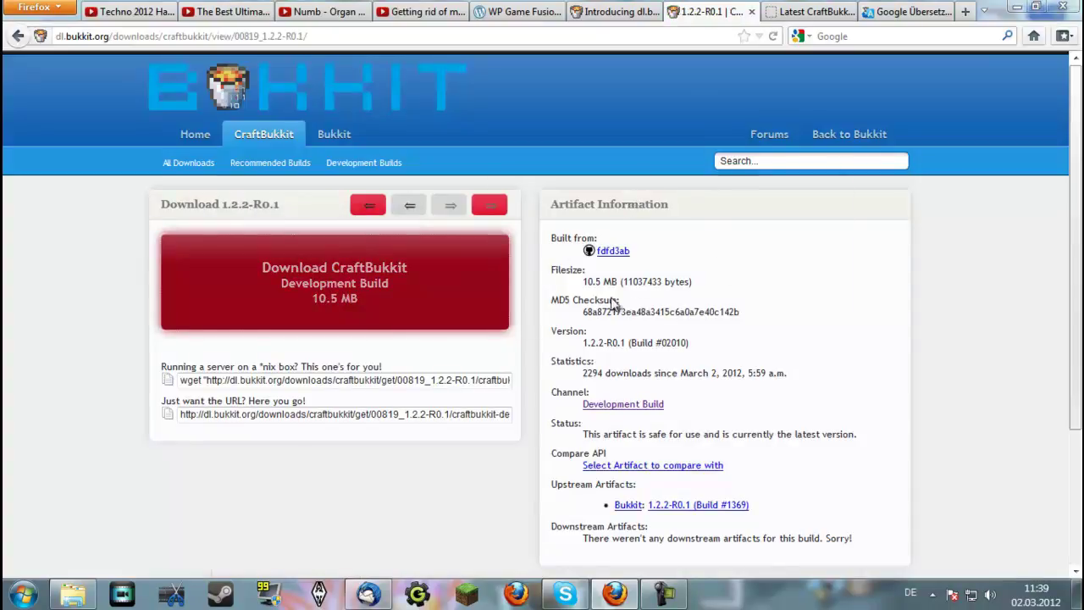
click(698, 311)
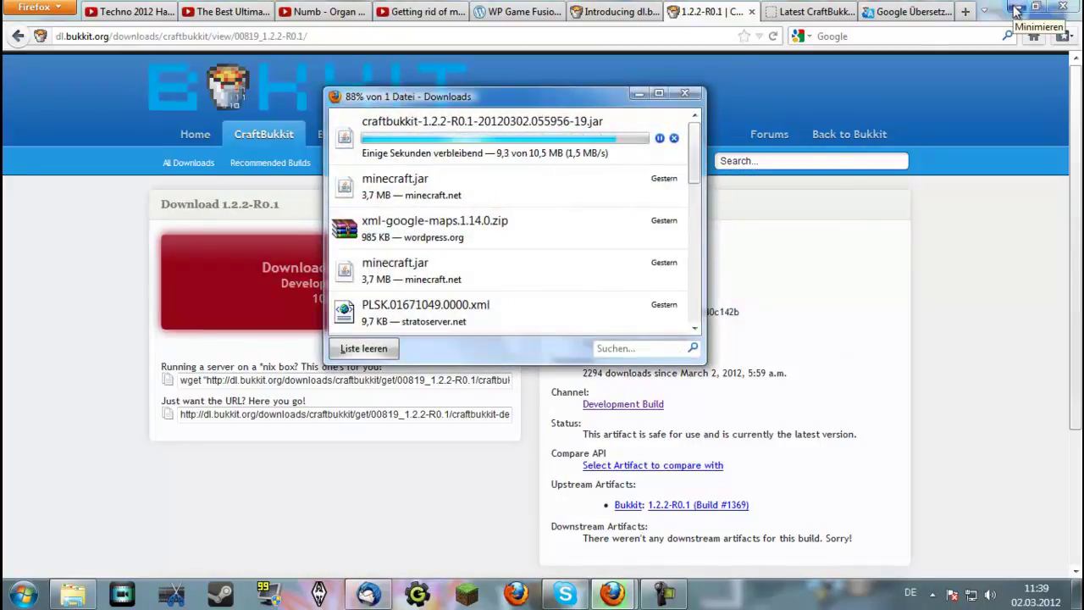
Minimize the browser and open the desktop folder Neuer Ordner (4), arranging it beside the Downloads window
click(1017, 9)
drag(417, 96, 845, 101)
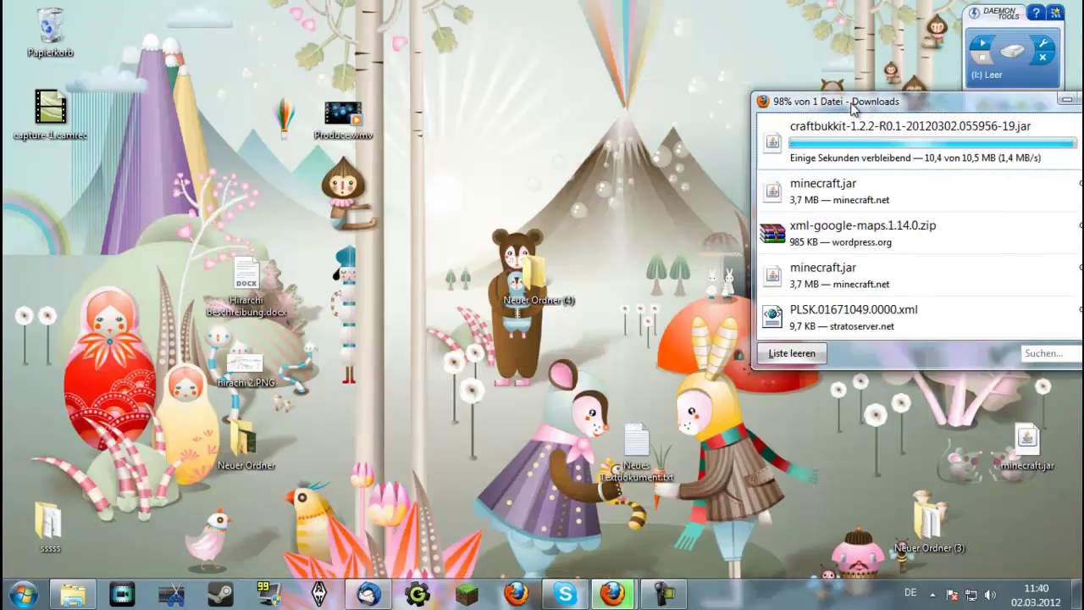
double_click(540, 293)
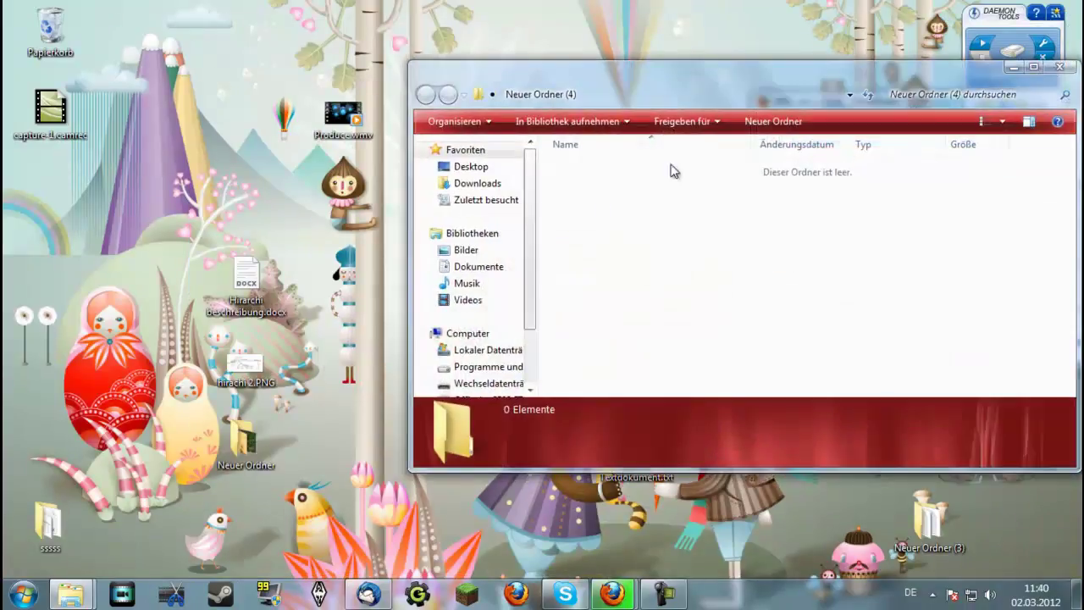
drag(684, 84, 272, 54)
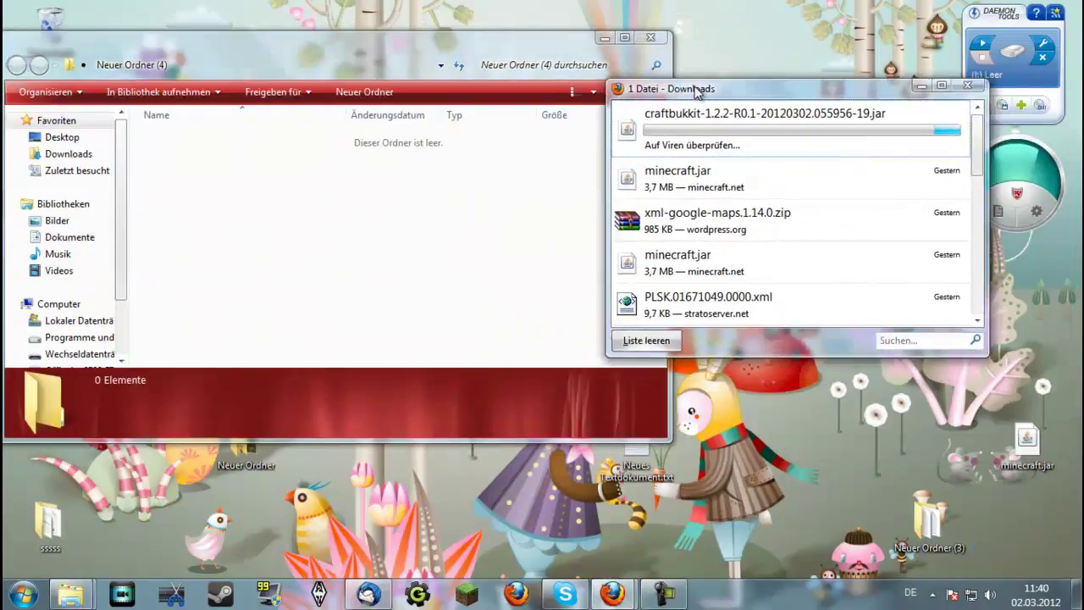
Create a new text document in Neuer Ordner (4) and change its file extension to bat, accepting the extension change
right_click(405, 263)
mouse_move(457, 448)
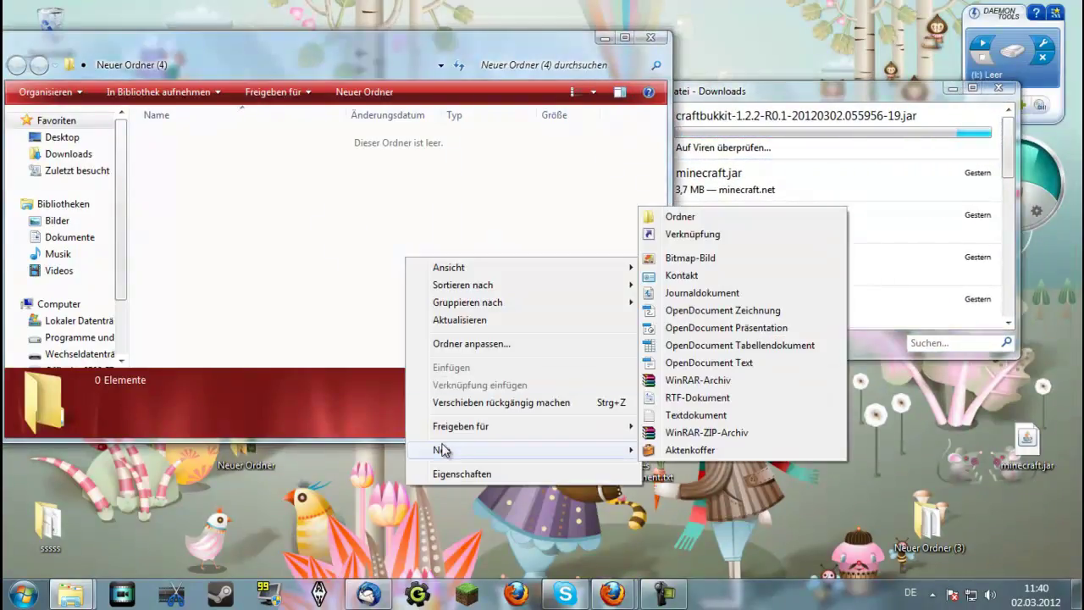
click(694, 414)
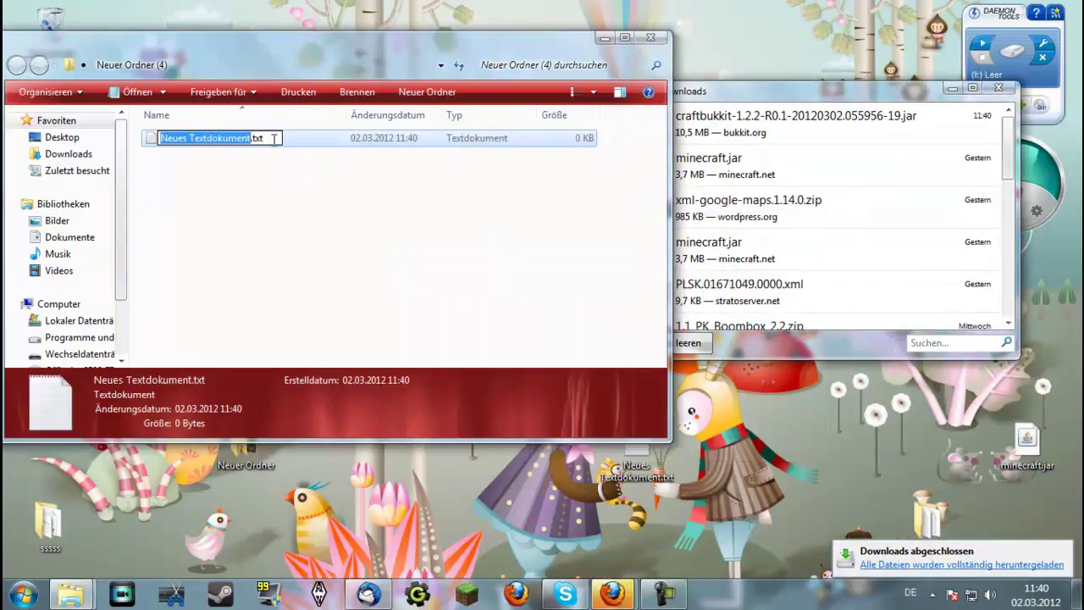
key(End)
key(shift+Left)
key(shift+Left)
key(shift+Left)
text(bat)
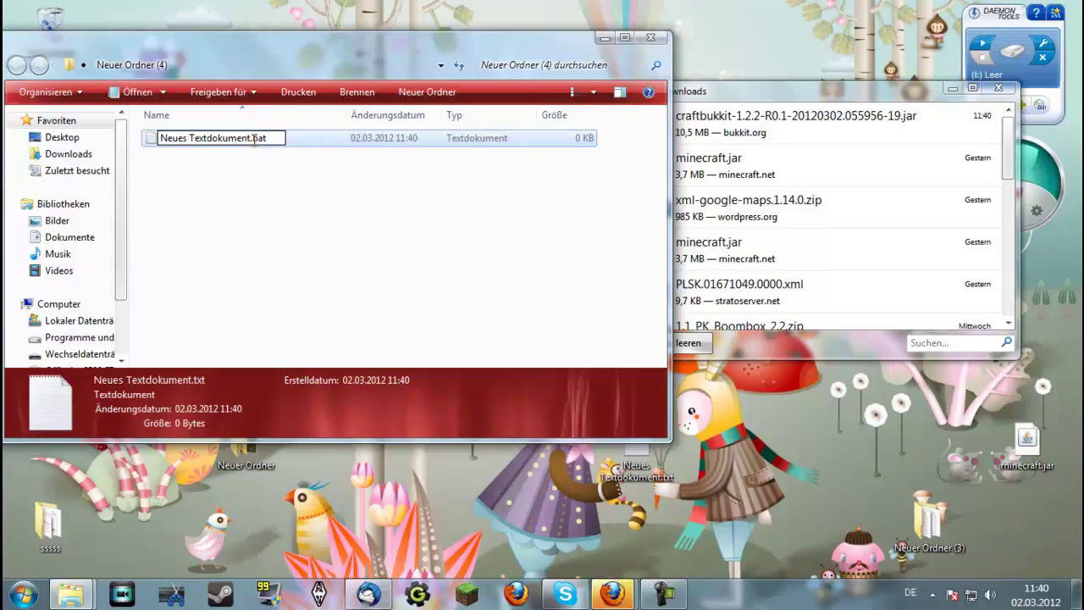
key(Return)
click(651, 303)
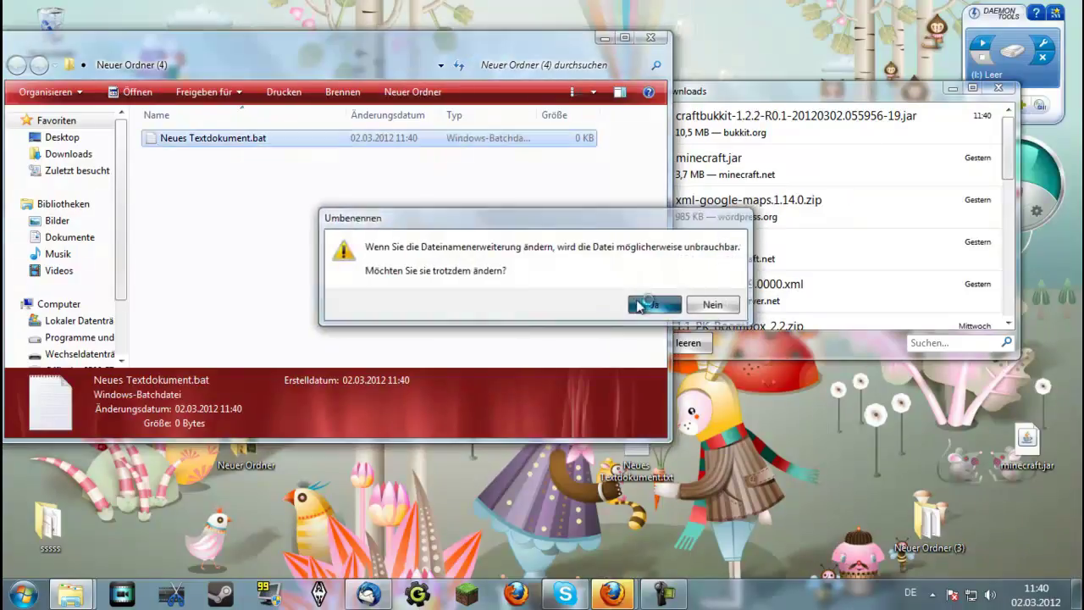
Open Neues Textdokument.bat for editing in Notepad and move the editor window clear of the file list
right_click(313, 142)
click(361, 166)
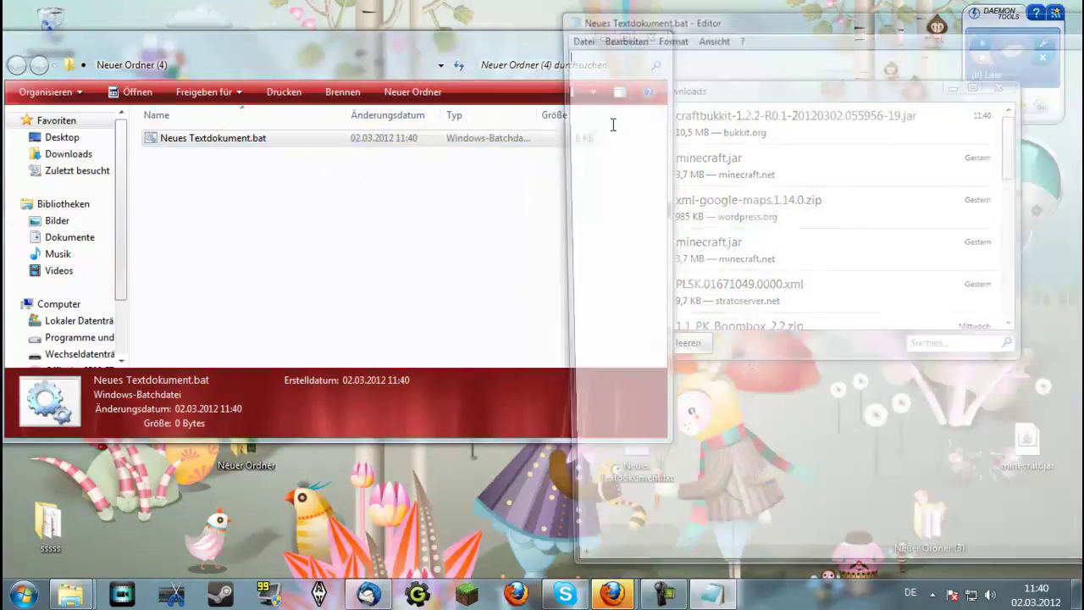
drag(658, 22, 151, 203)
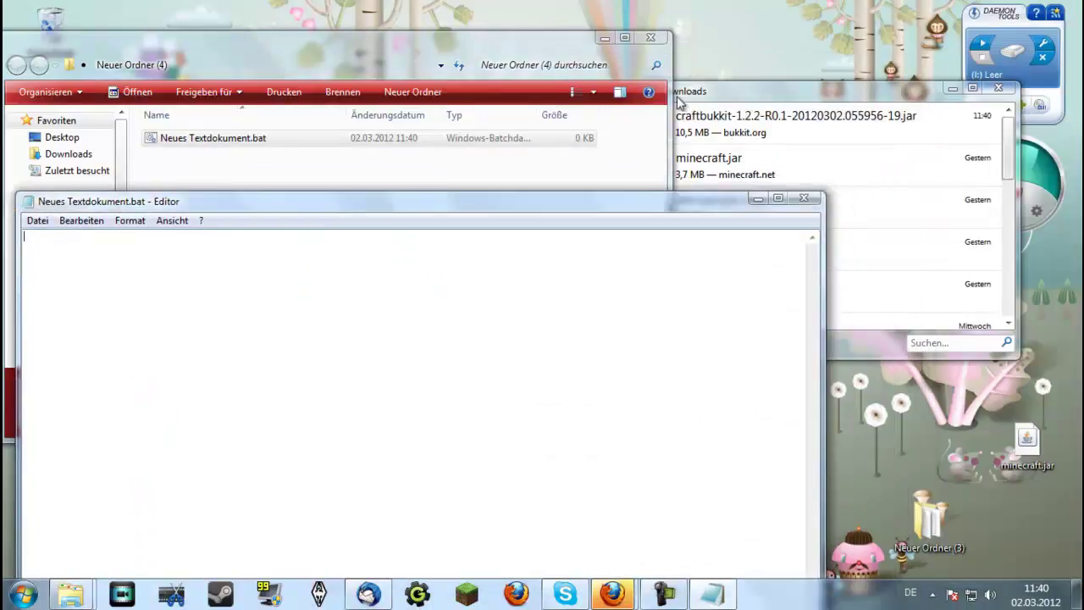
Put the downloaded CraftBukkit jar file into Neuer Ordner (4) and rename it craftbukkit.jar
click(688, 91)
drag(703, 118, 483, 164)
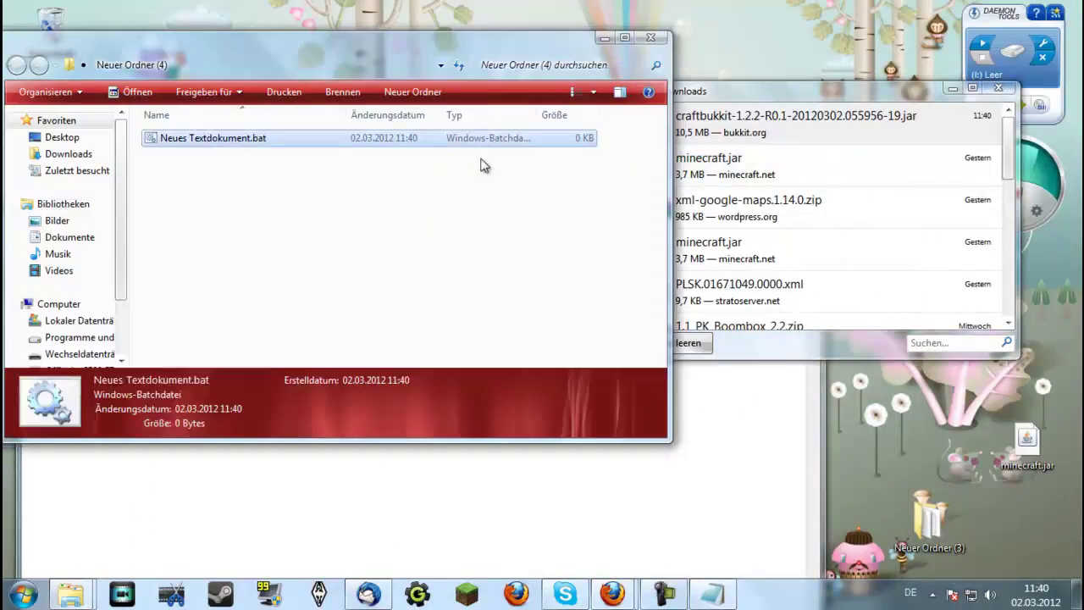
click(212, 157)
drag(208, 157, 337, 155)
key(BackSpace)
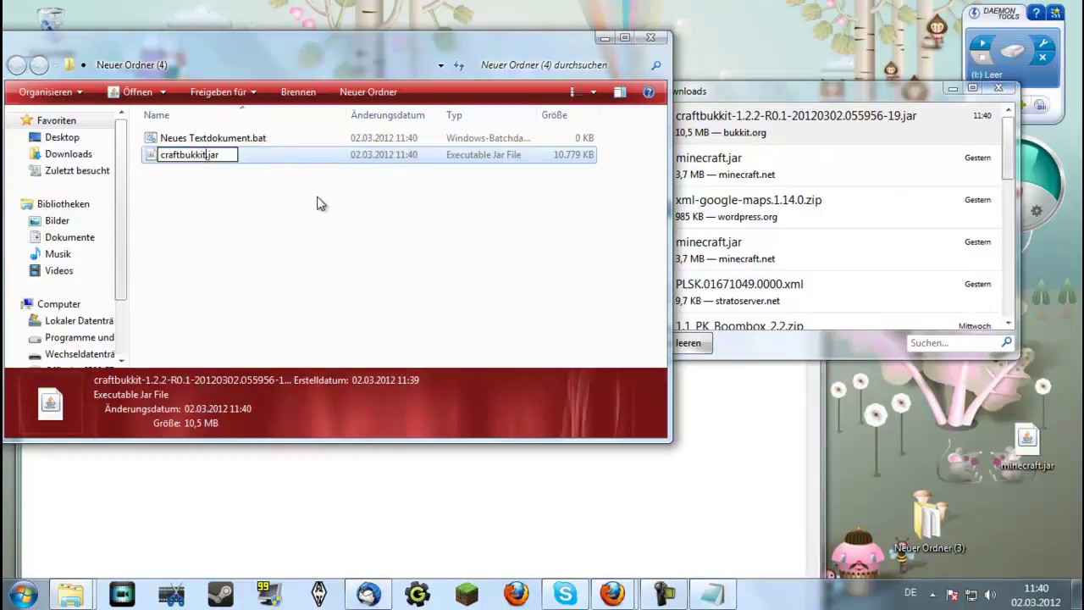
key(Return)
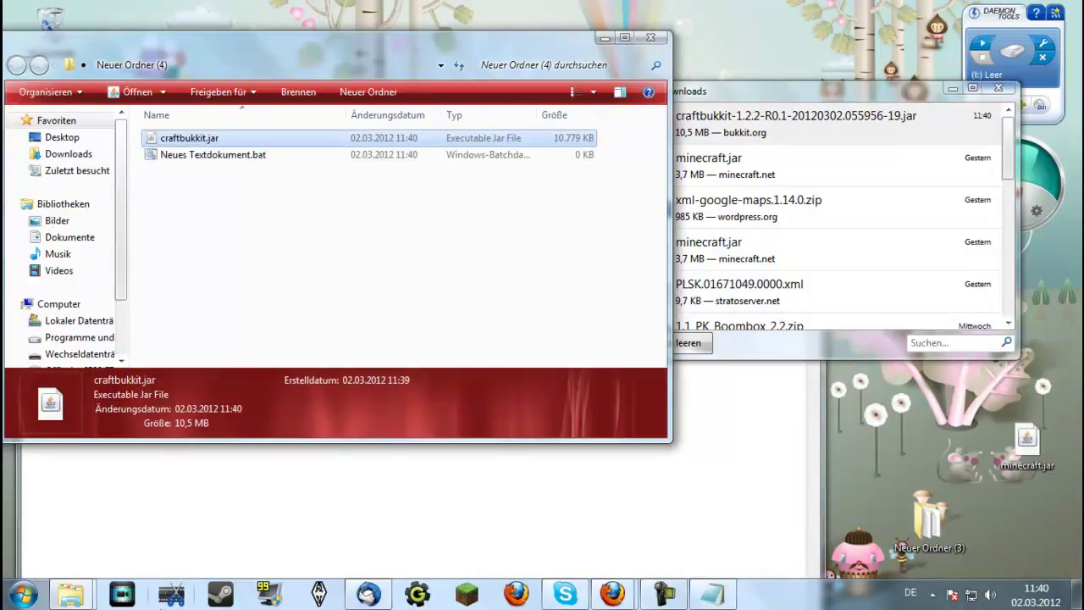
Return to Firefox, go to bukkit.org in a new tab and open the site's server setup wiki page
mouse_move(612, 595)
click(491, 484)
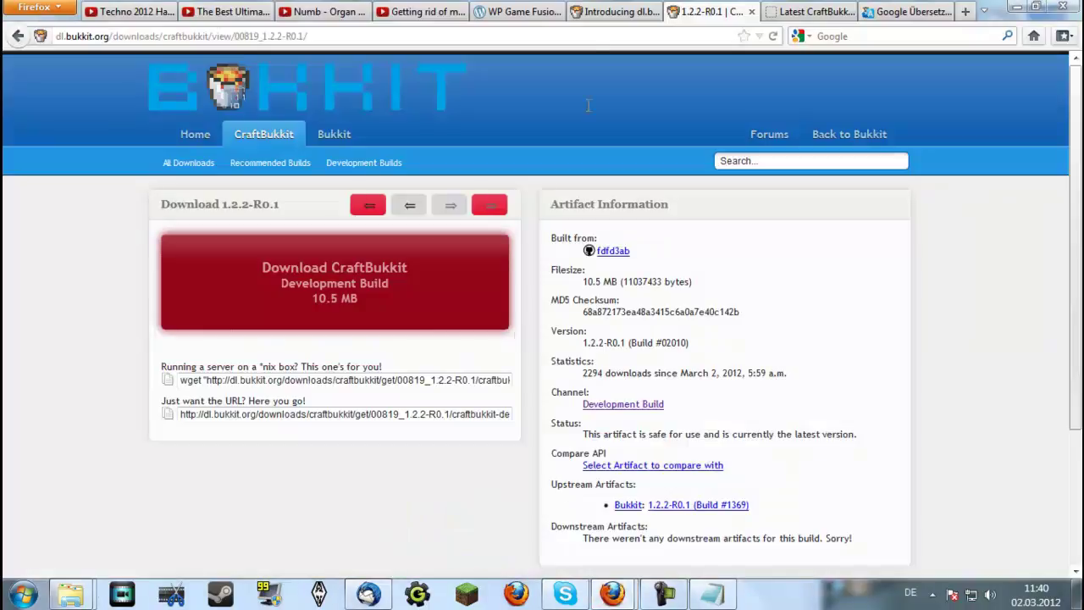
middle_click(304, 74)
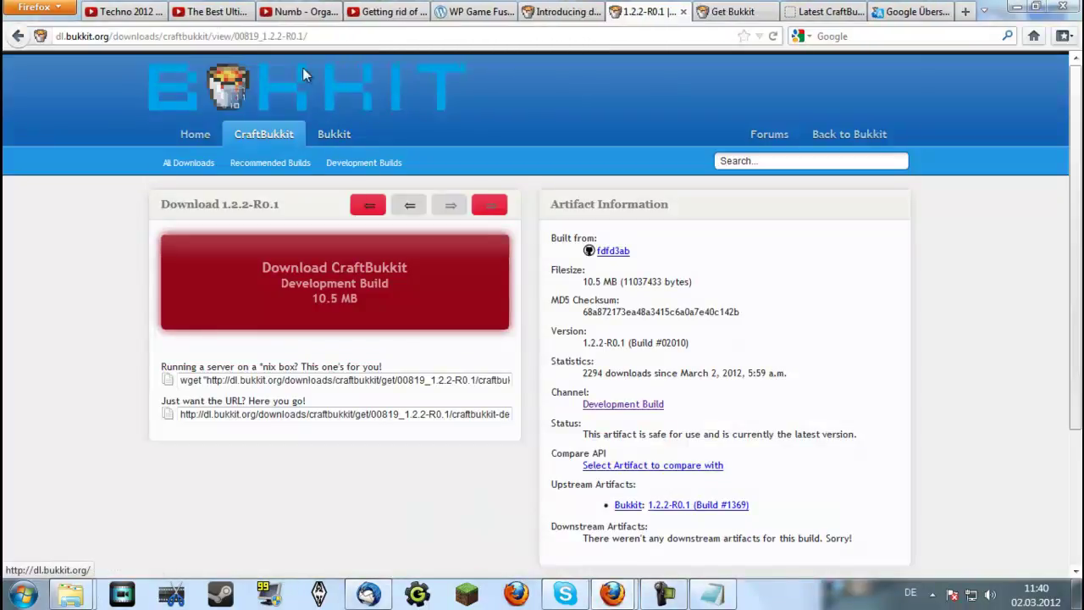
click(763, 7)
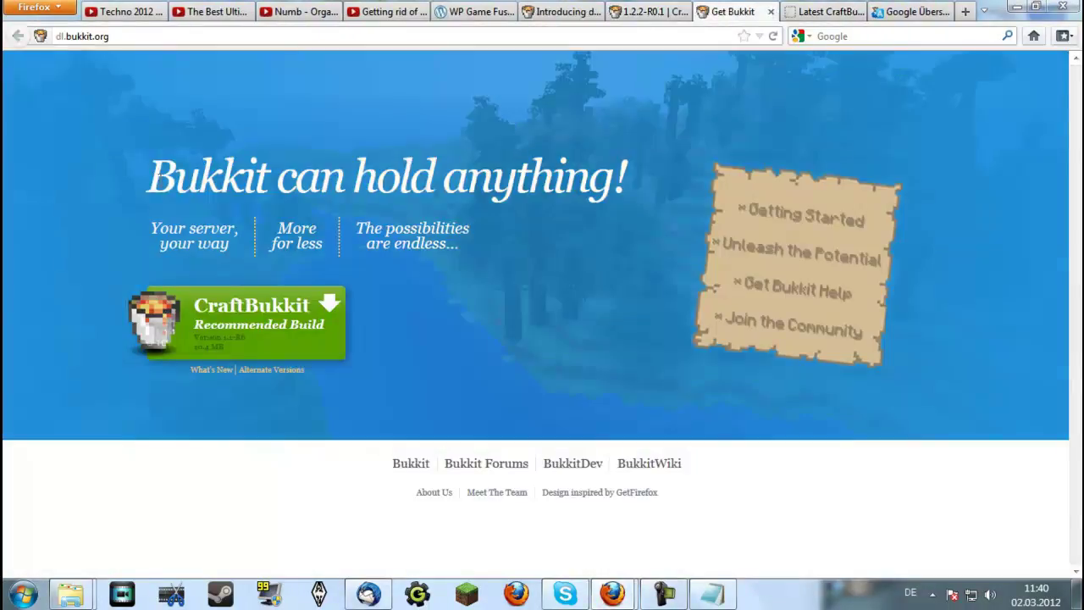
click(135, 34)
click(64, 36)
key(Delete)
key(Delete)
key(Return)
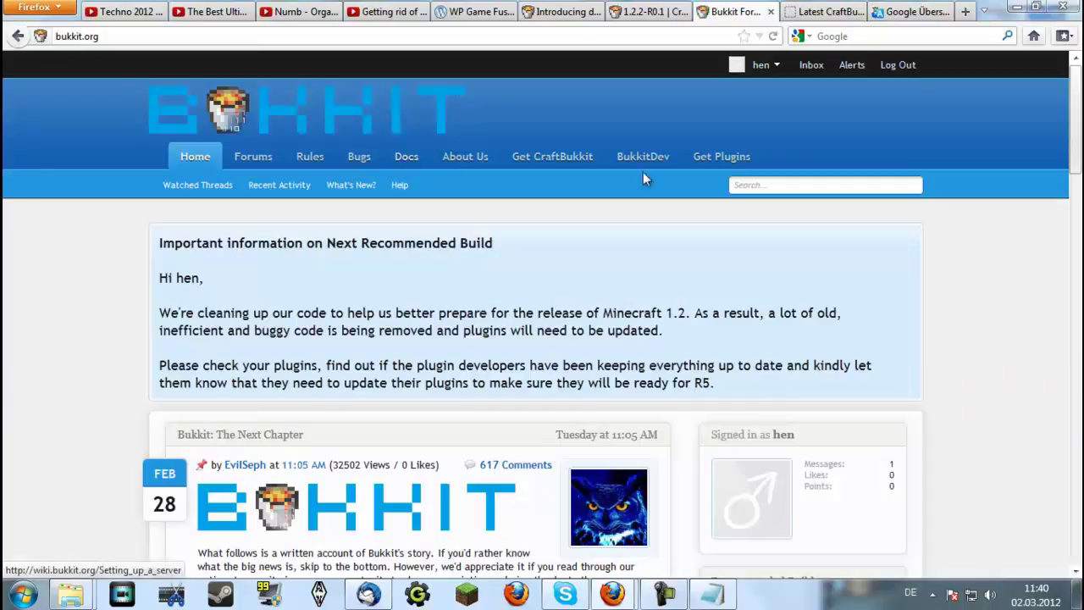
click(567, 169)
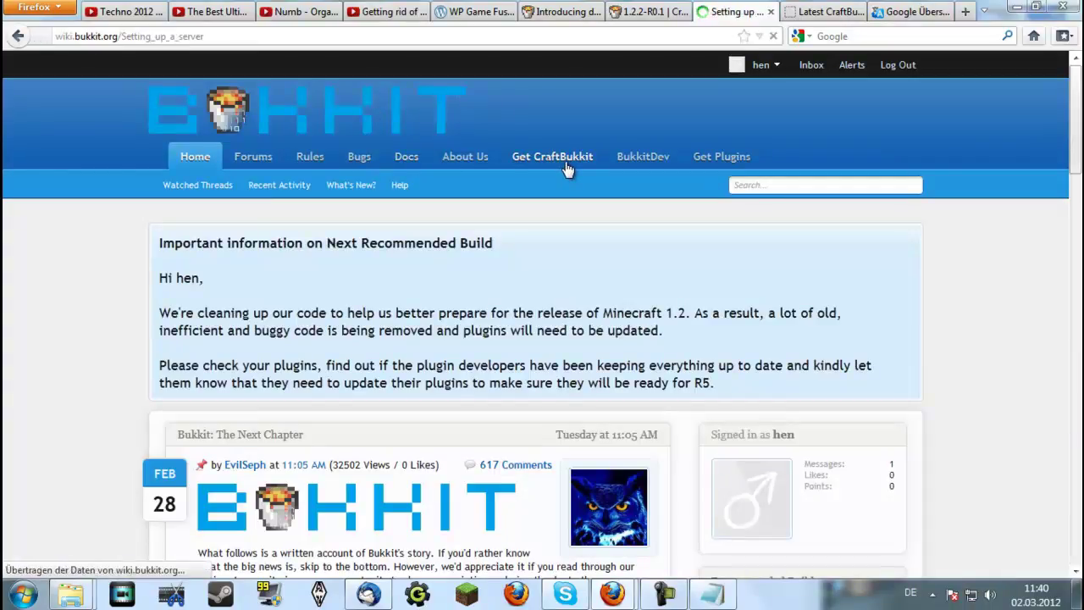
Examine the Windows startup scripts on the wiki page, including the Java 7 and the universal java variants
scroll(563, 165, down, 10)
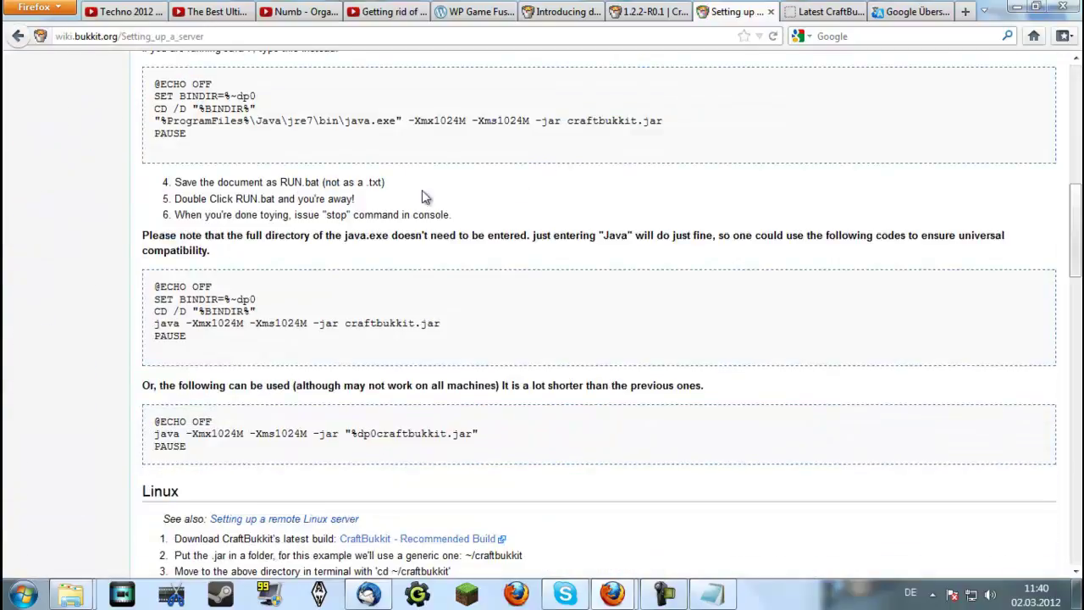
scroll(232, 216, up, 4)
scroll(256, 292, up, 2)
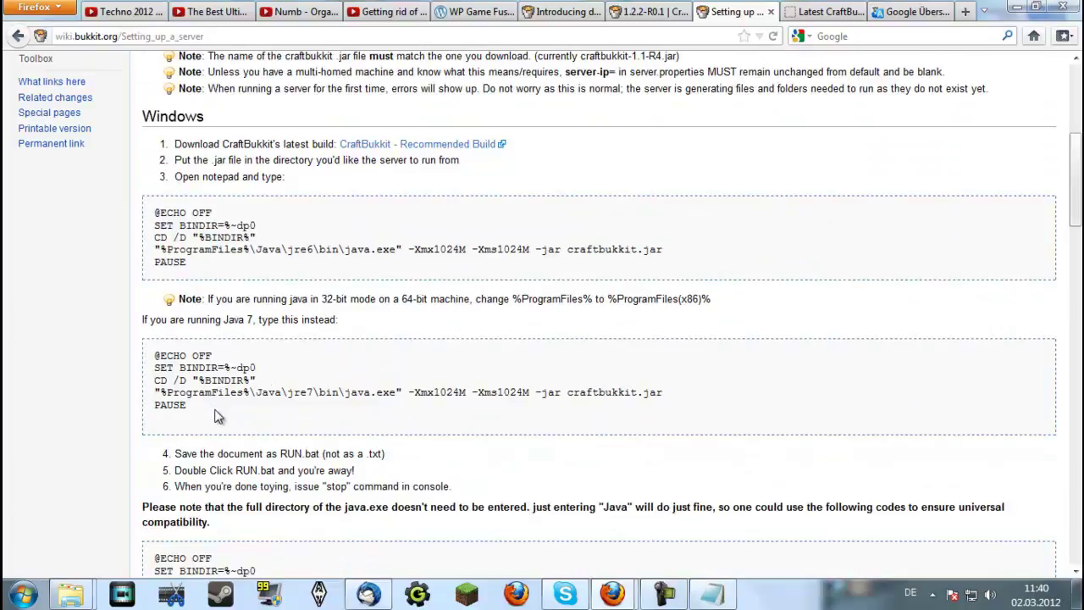
drag(203, 415, 146, 357)
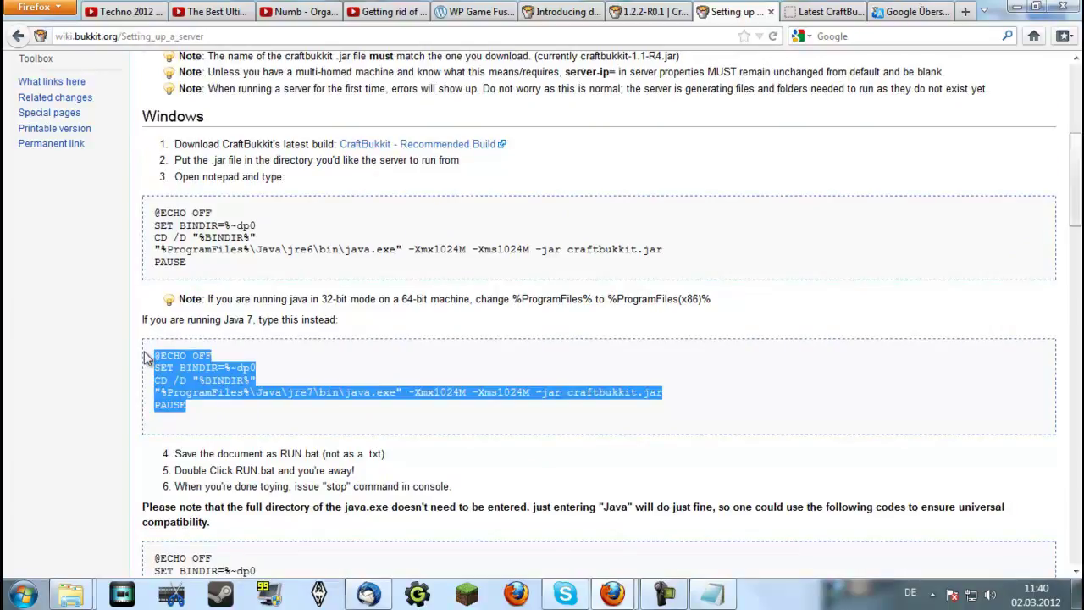
scroll(208, 407, down, 2)
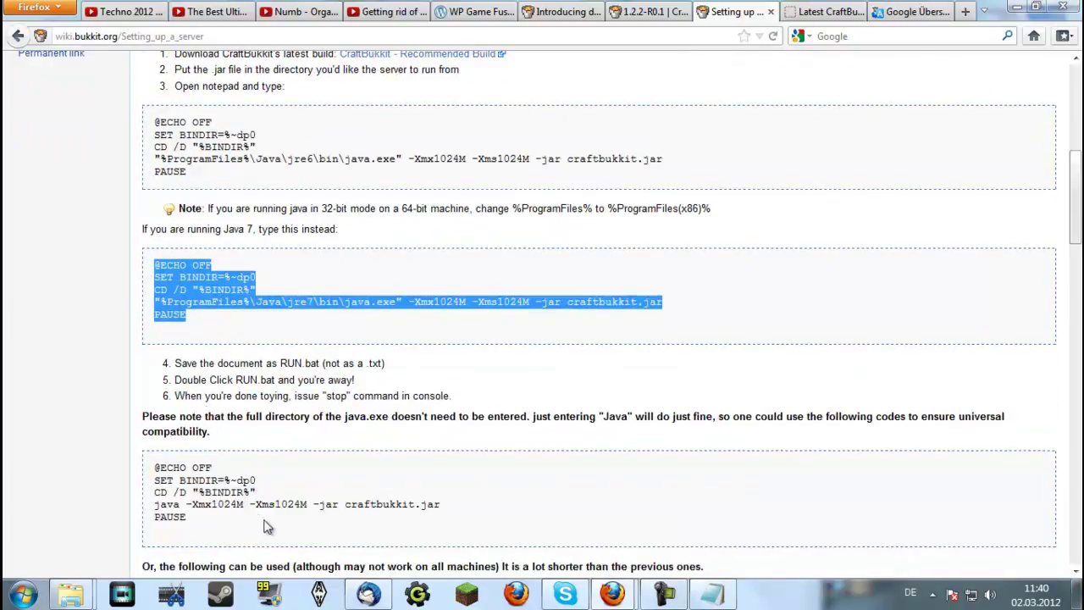
drag(278, 516, 160, 467)
scroll(227, 474, up, 4)
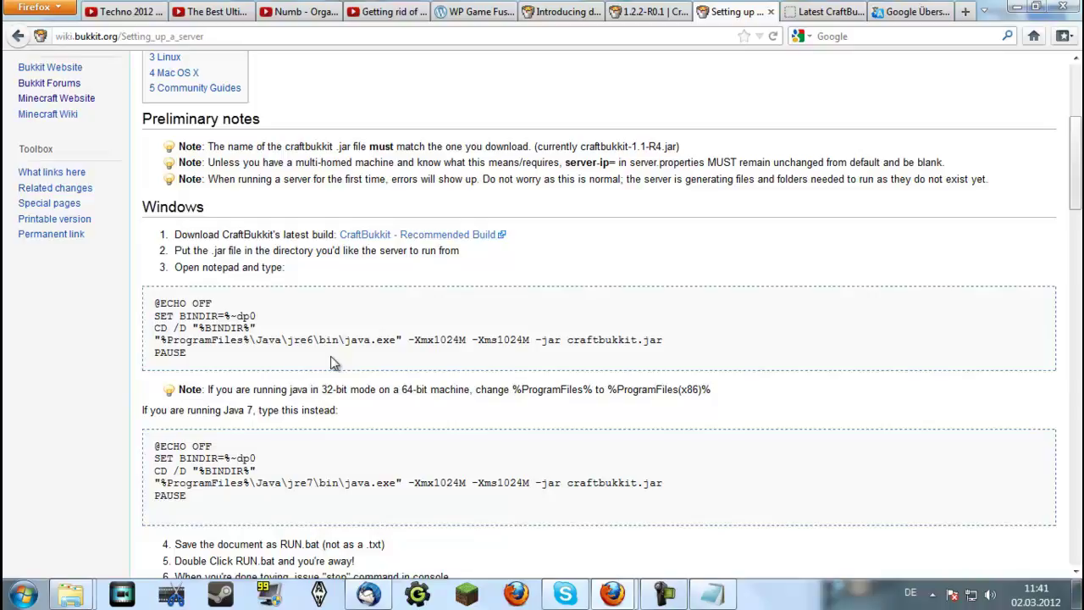
Copy the first Windows startup script, using jre6, from the wiki and paste it into Neues Textdokument.bat in Notepad
drag(246, 361, 156, 306)
key(ctrl+c)
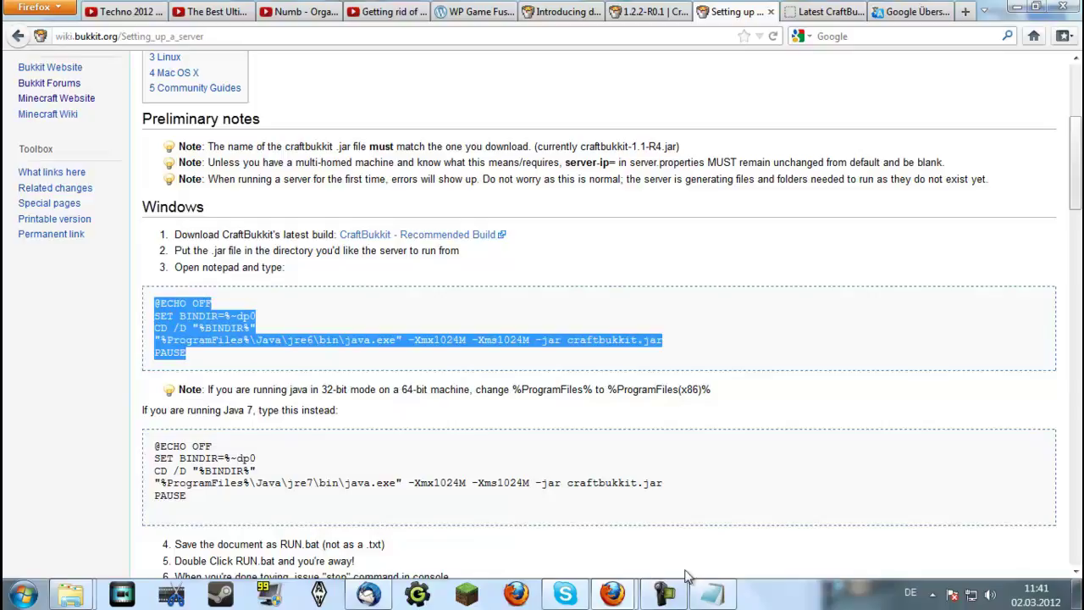
click(712, 594)
key(ctrl+v)
drag(304, 204, 608, 212)
drag(473, 190, 529, 180)
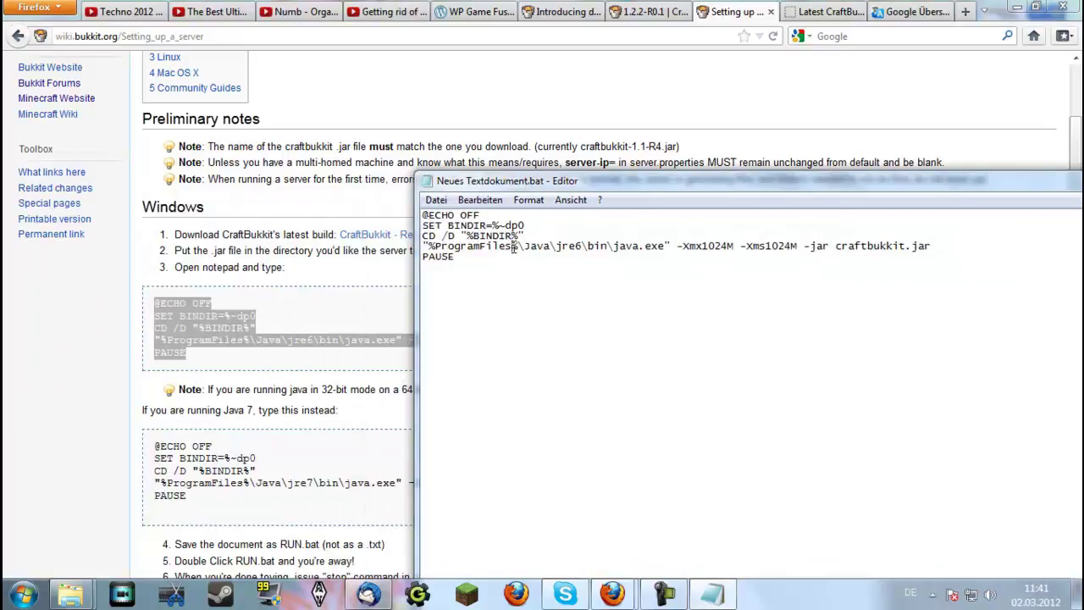
Change %ProgramFiles% to %ProgramFiles(x86)% in the java.exe path of the batch script in Notepad
drag(582, 186, 914, 171)
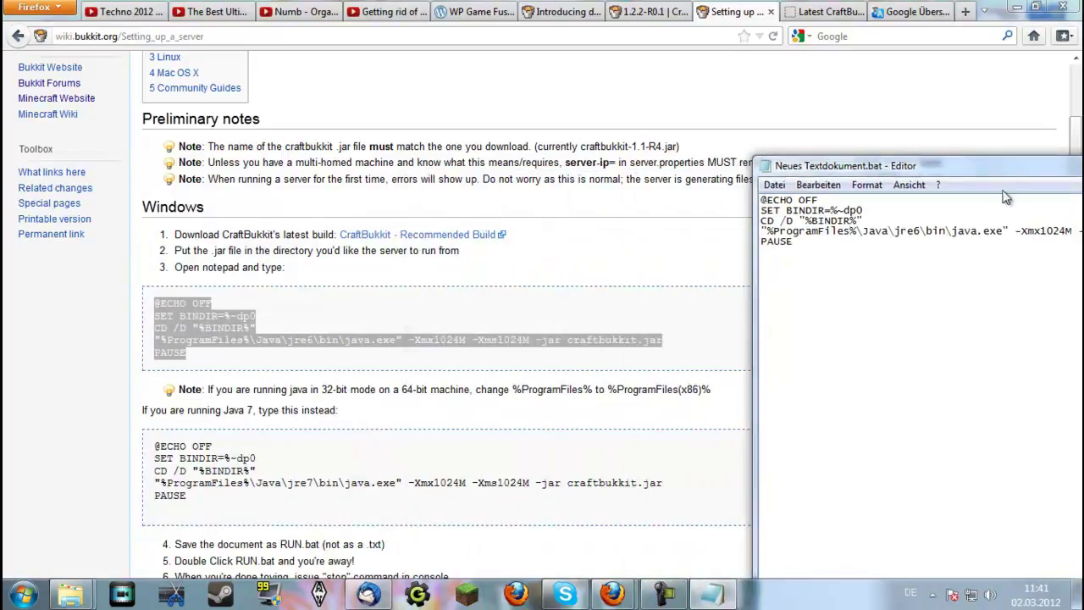
text(()
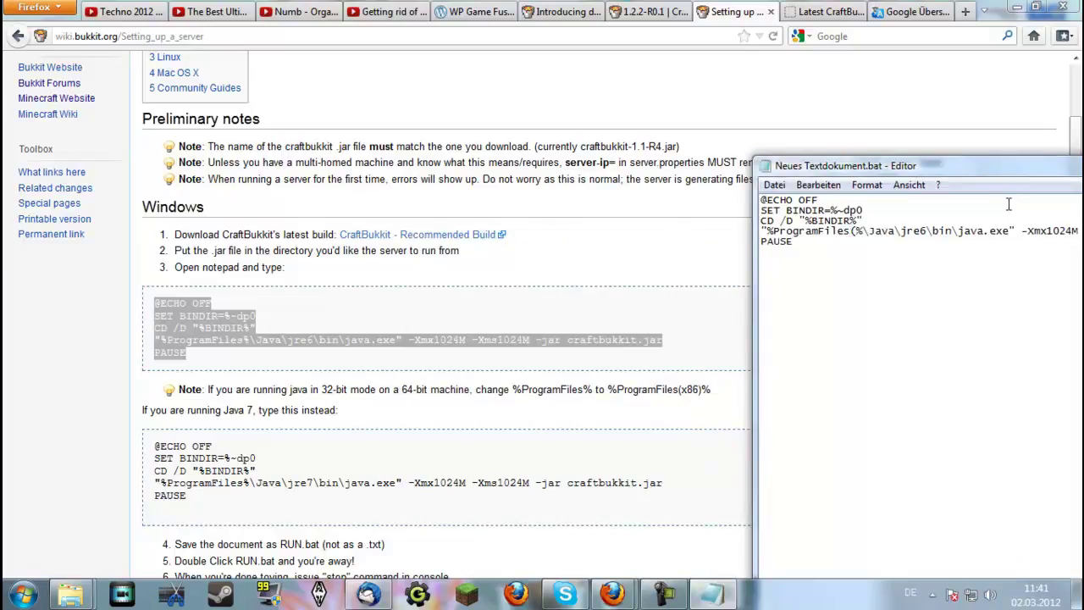
text(x)
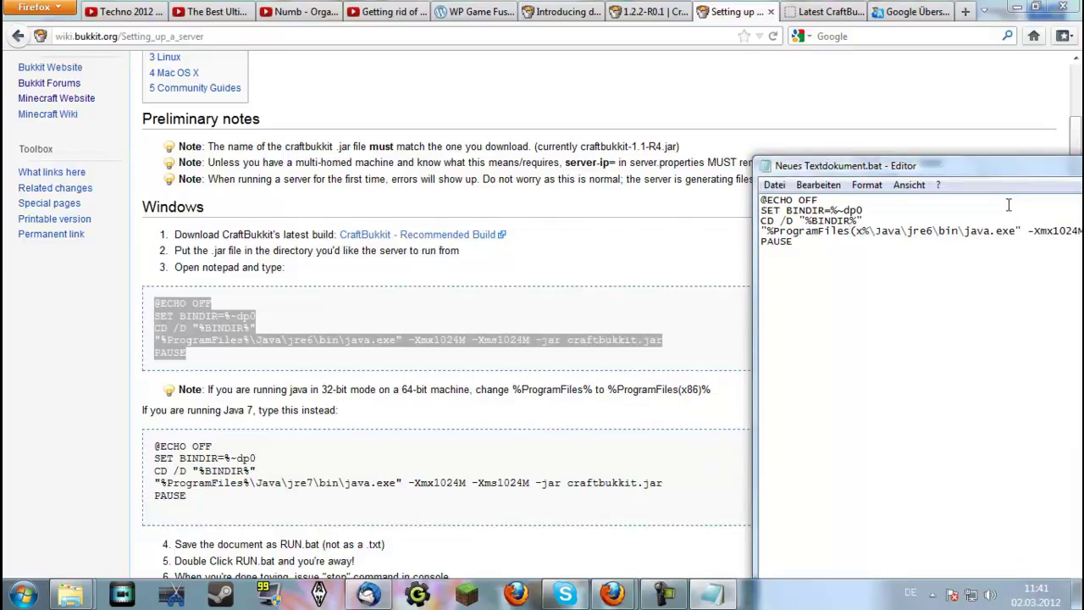
text(86))
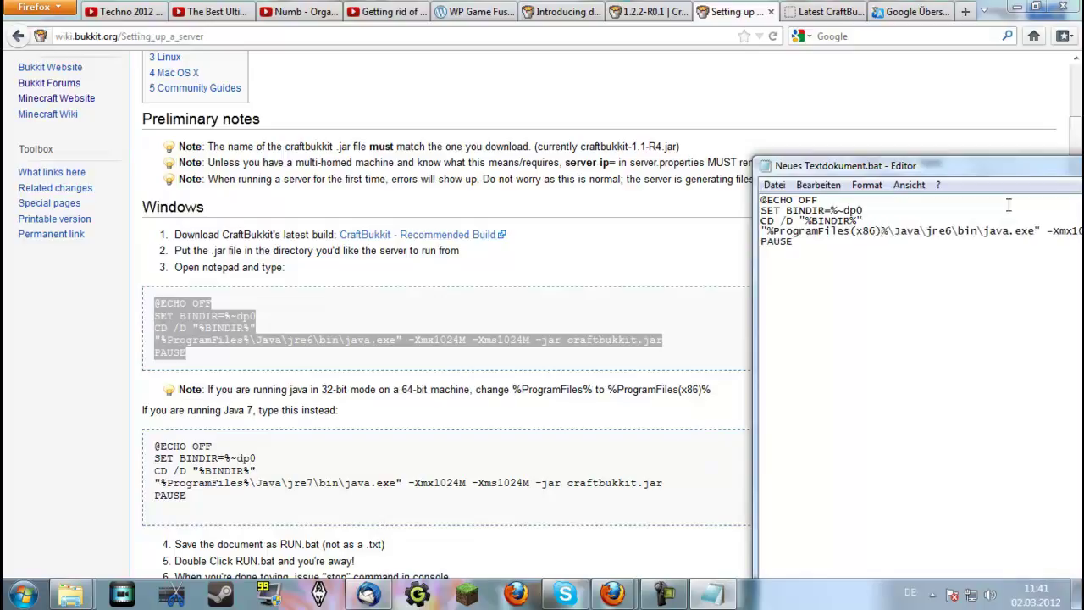
Run Neues Textdokument.bat from Neuer Ordner (4) to start the server, and follow its startup output in the console
click(1016, 8)
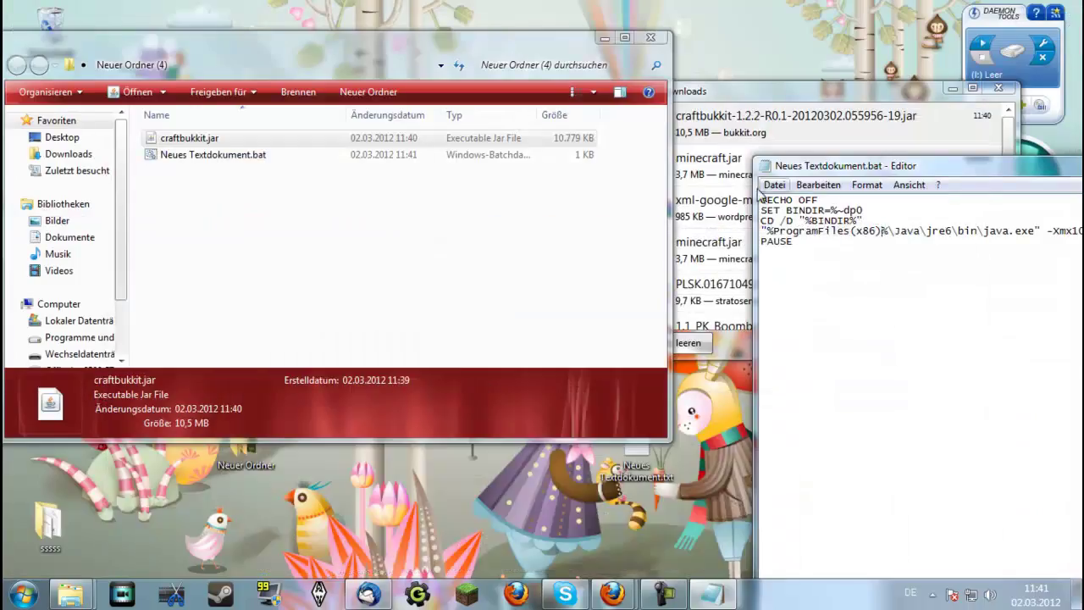
double_click(289, 156)
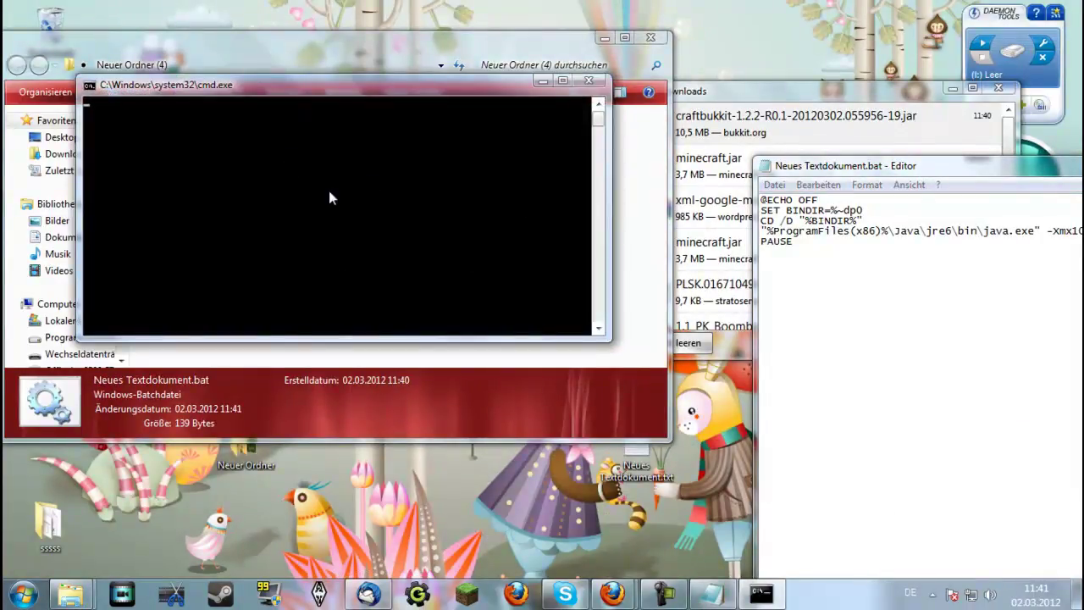
drag(322, 89, 560, 78)
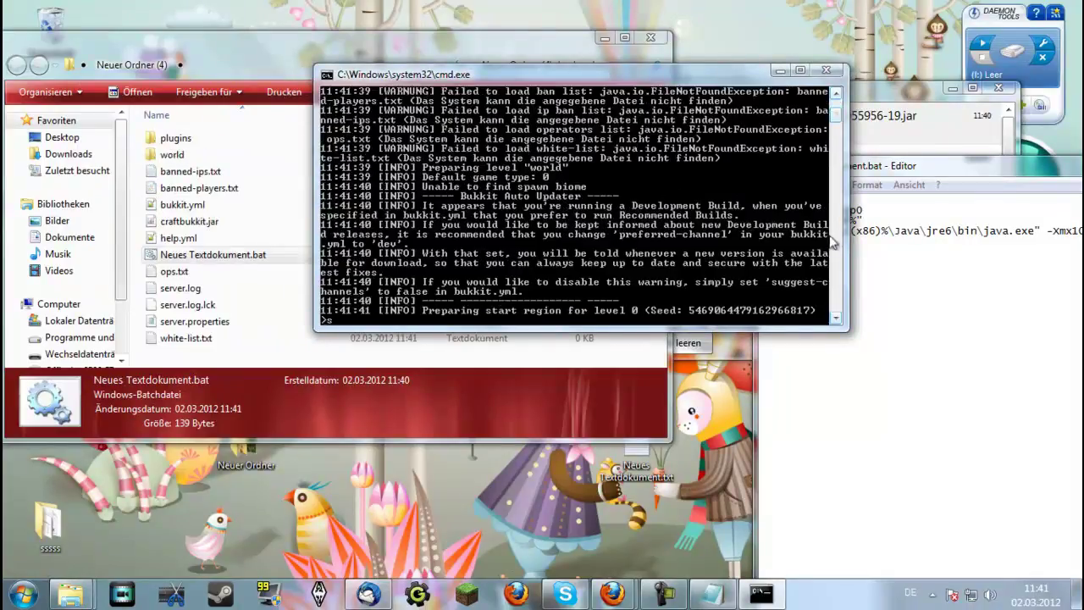
drag(836, 126, 835, 114)
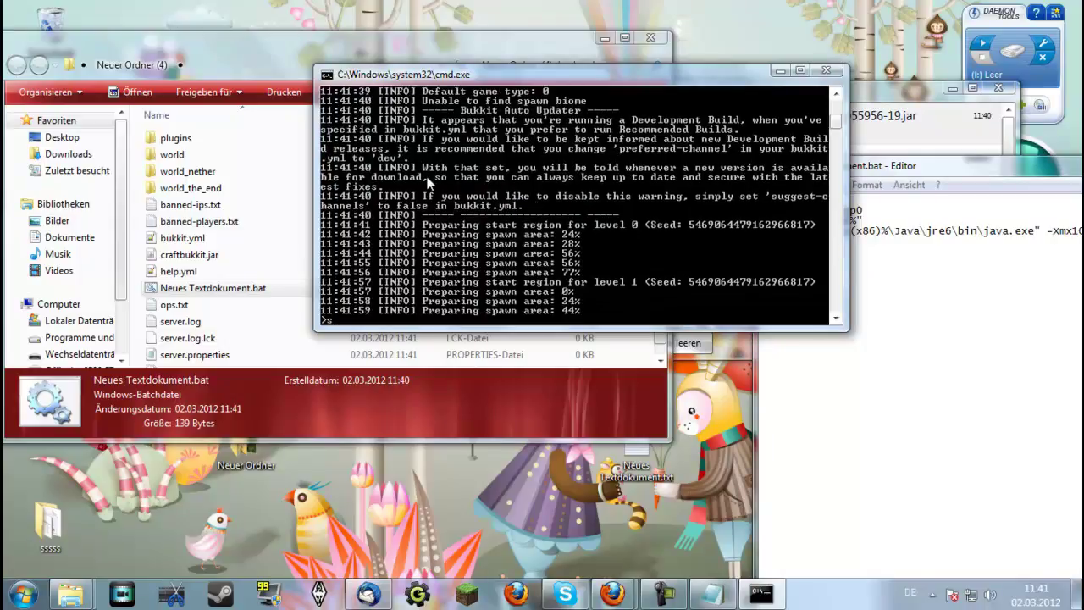
Open the generated server.properties file from Neuer Ordner (4)
click(439, 398)
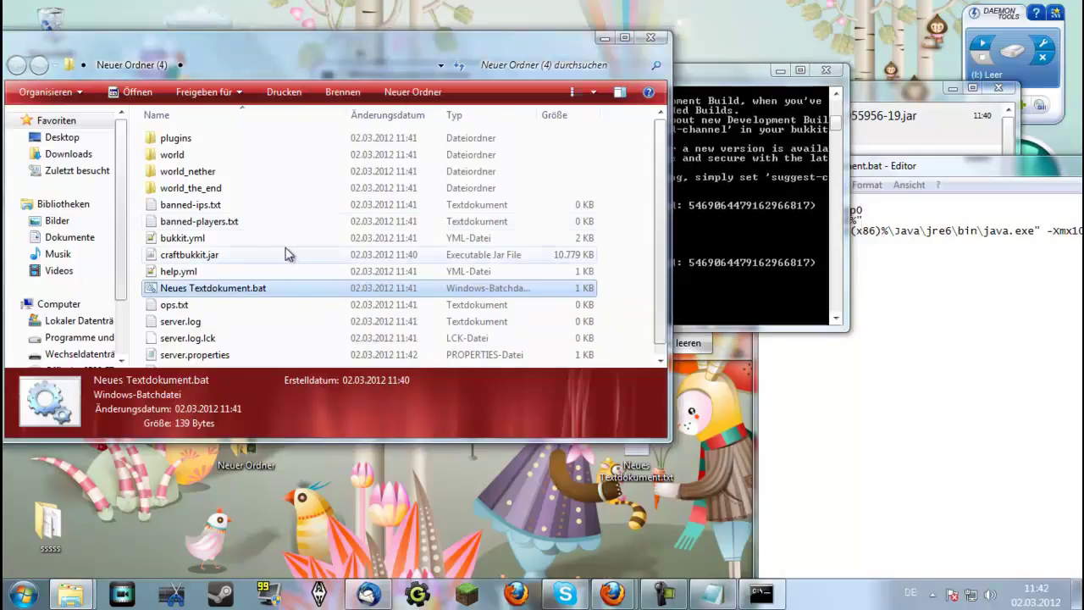
scroll(250, 174, down, 1)
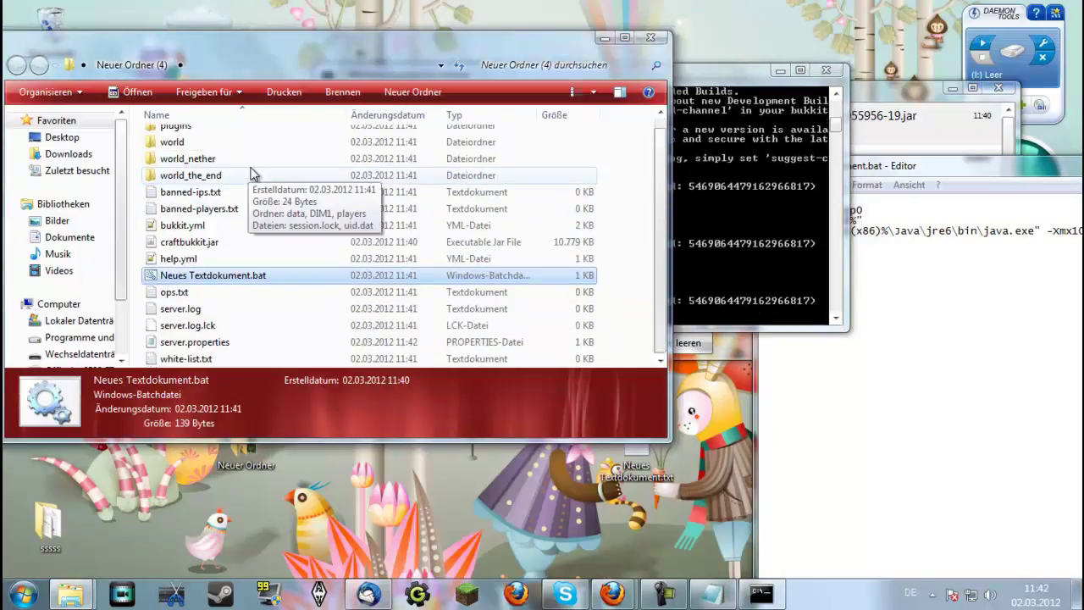
click(249, 343)
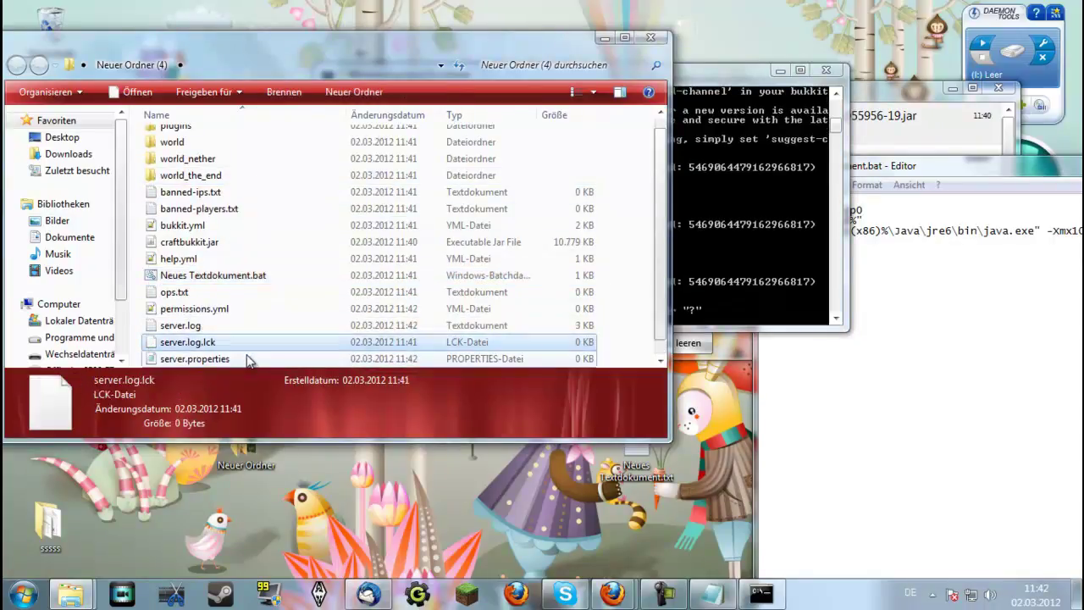
double_click(247, 359)
Examine the motd, max-build-height, view-distance and generate-structures settings in server.properties
drag(737, 297, 358, 271)
drag(677, 319, 368, 289)
click(588, 298)
drag(592, 292, 755, 305)
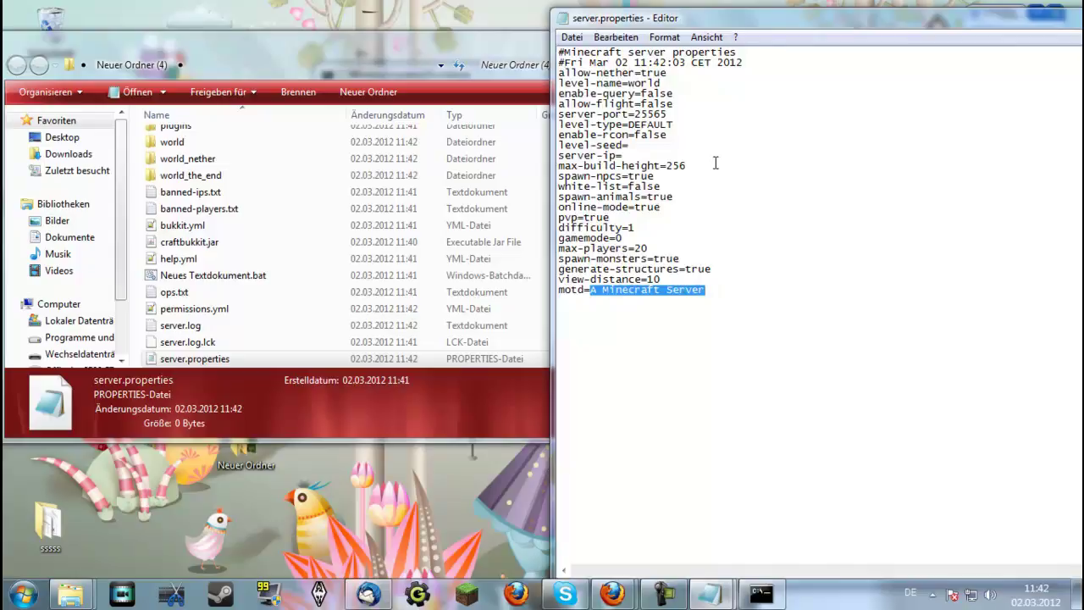
drag(688, 165, 555, 166)
drag(701, 164, 564, 165)
drag(670, 281, 513, 284)
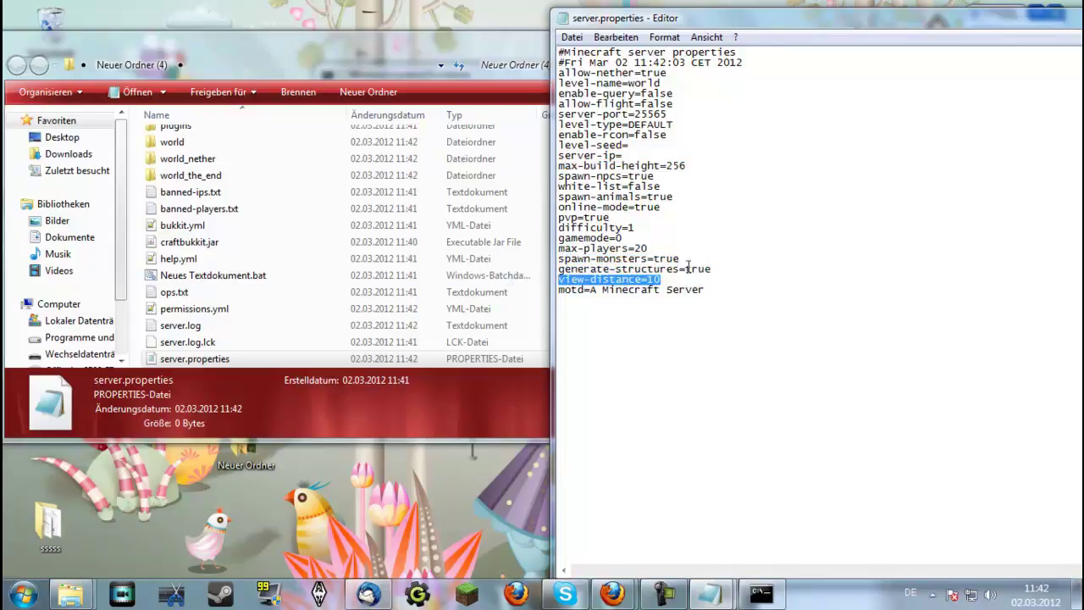
drag(678, 281, 591, 269)
drag(718, 270, 546, 269)
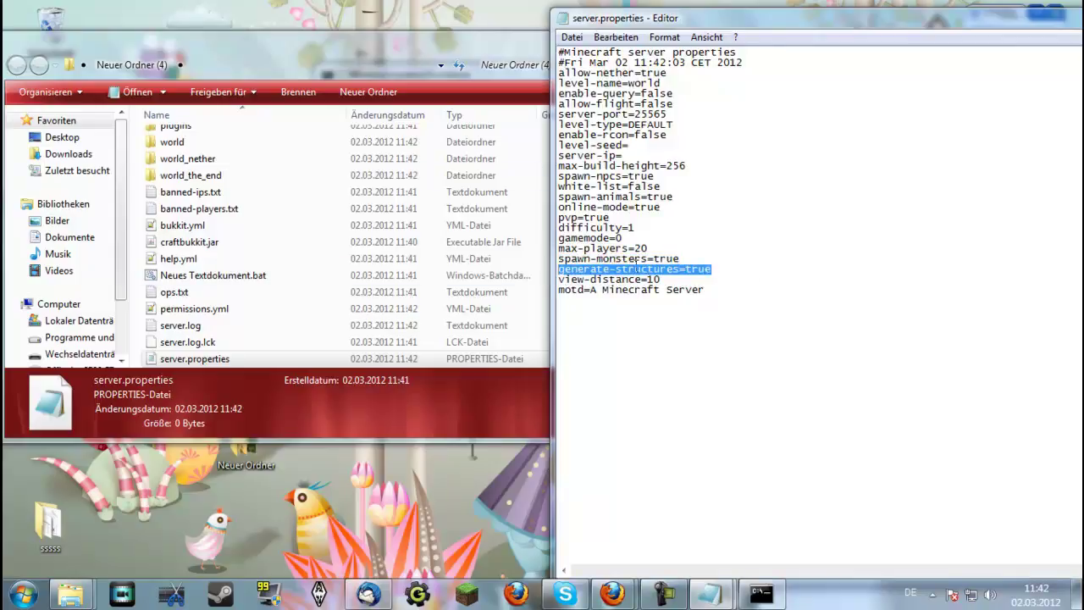
Examine the spawn-monsters, max-players, gamemode, difficulty, pvp and online-mode settings in server.properties
drag(698, 256, 551, 260)
click(546, 262)
drag(657, 247, 553, 253)
drag(630, 240, 556, 237)
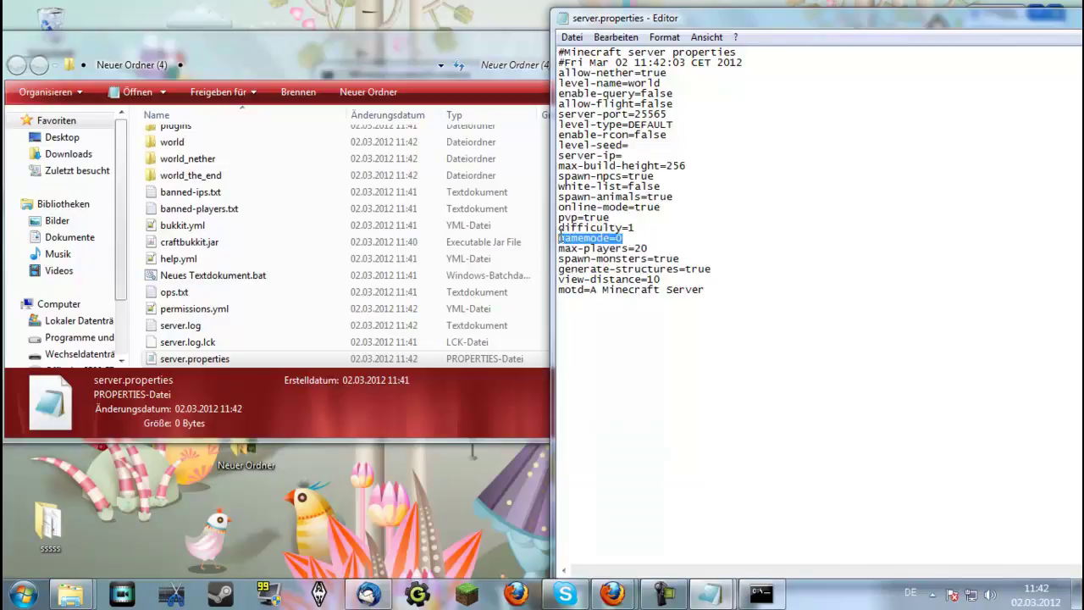
drag(649, 247, 541, 234)
drag(652, 227, 551, 227)
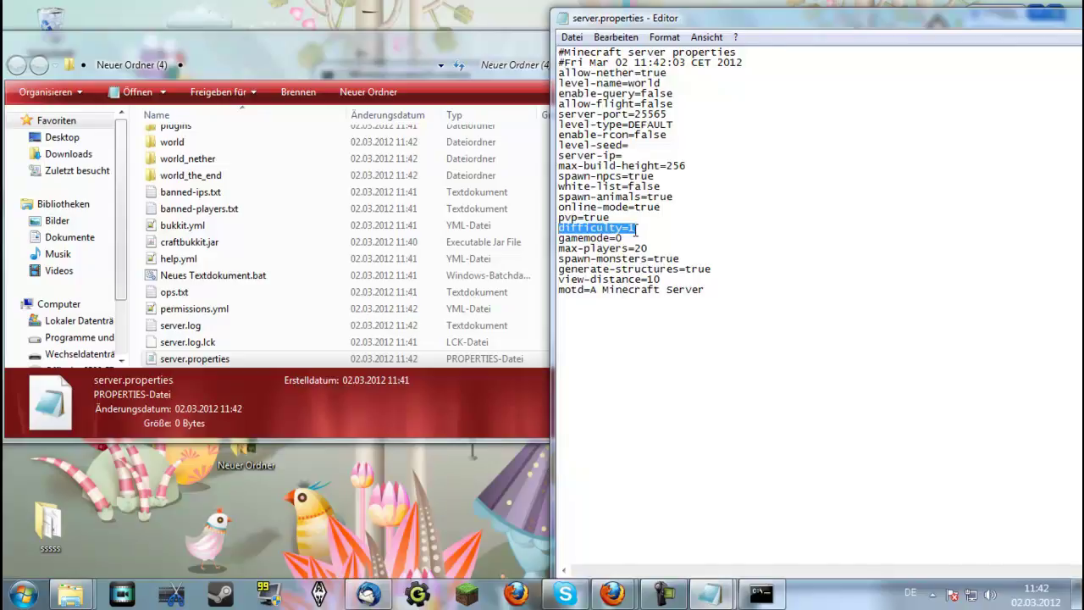
drag(625, 218, 546, 218)
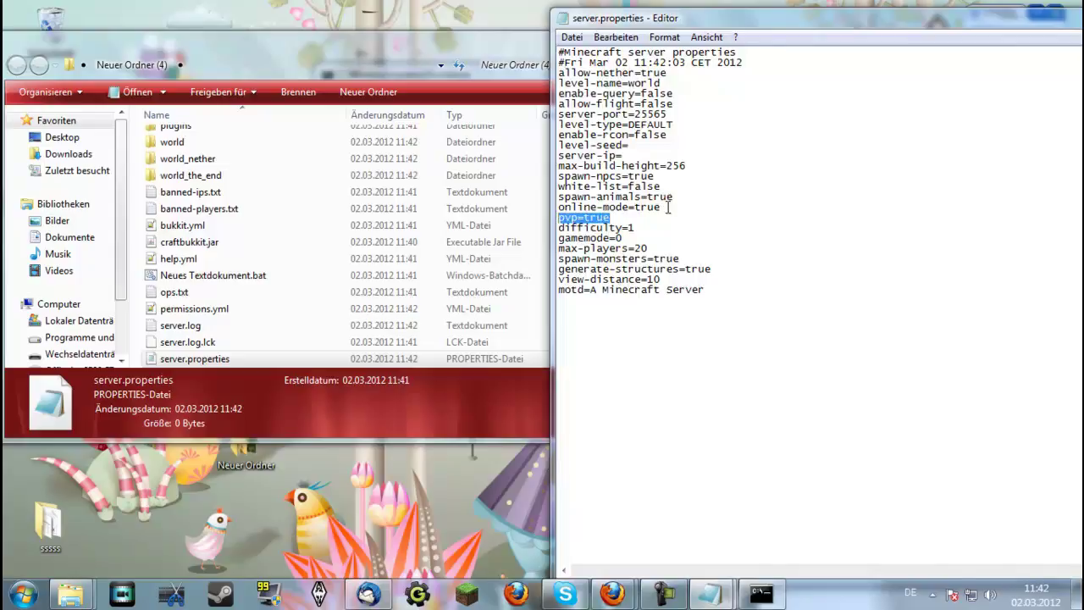
drag(669, 207, 195, 208)
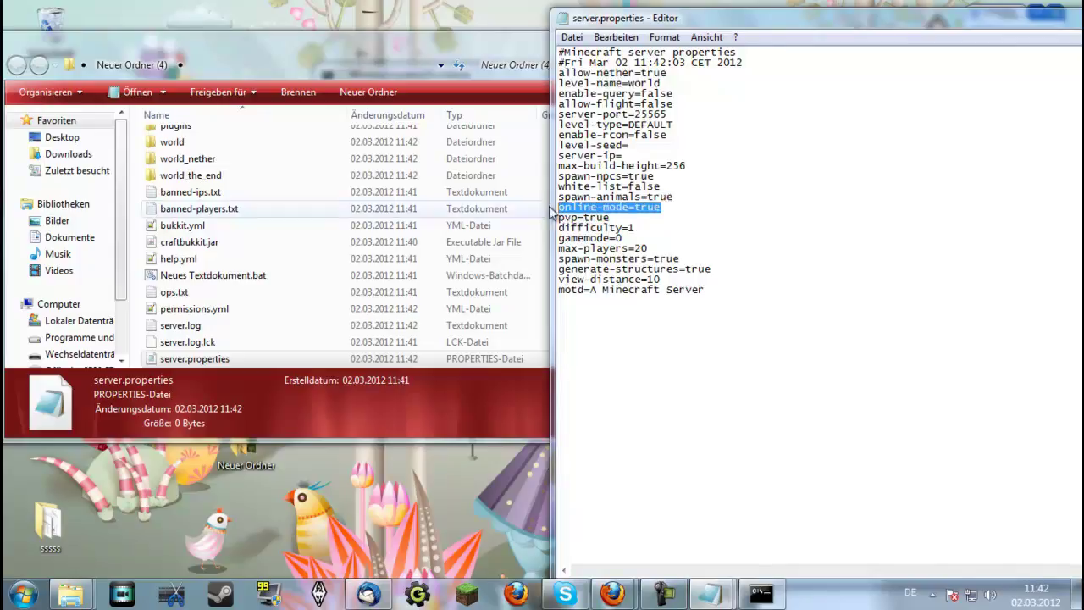
Examine the spawn-animals, white-list, spawn-npcs, max-build-height, server-ip and level-seed settings in server.properties
drag(674, 196, 553, 200)
drag(675, 188, 556, 191)
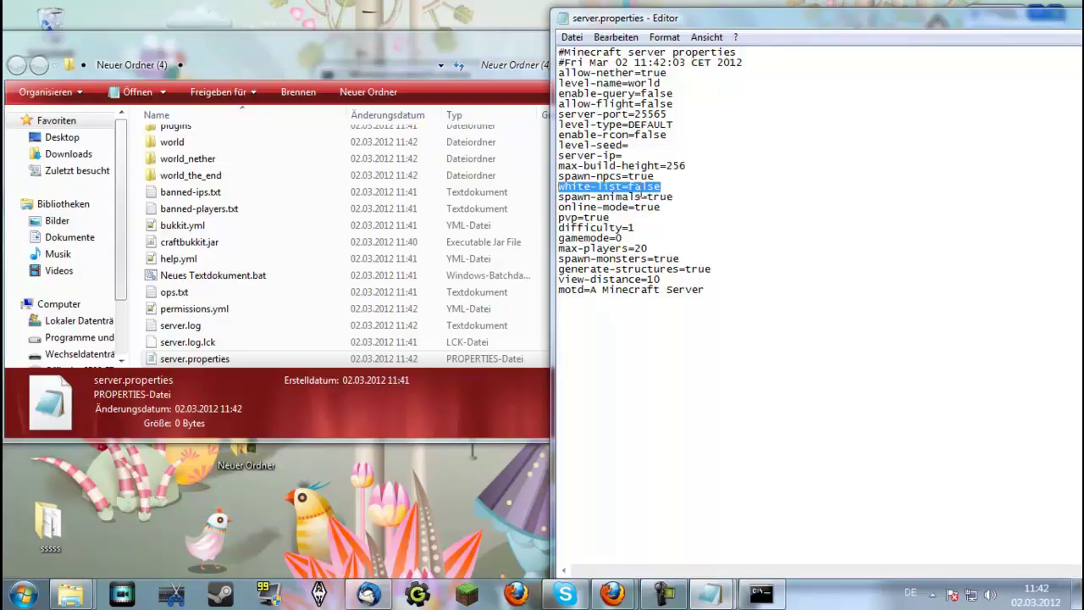
drag(668, 177, 537, 176)
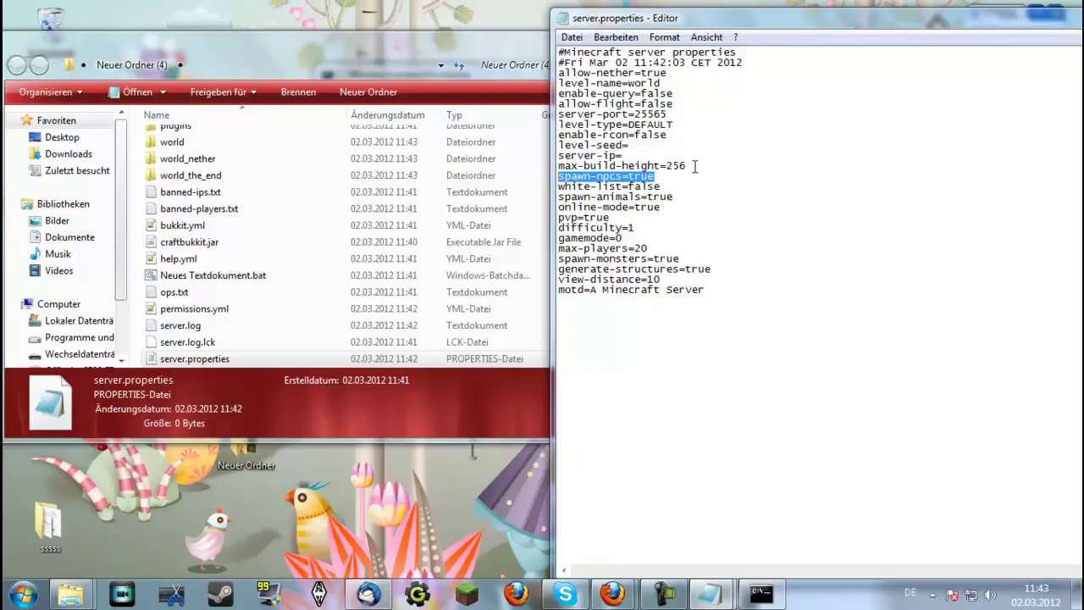
drag(695, 166, 536, 164)
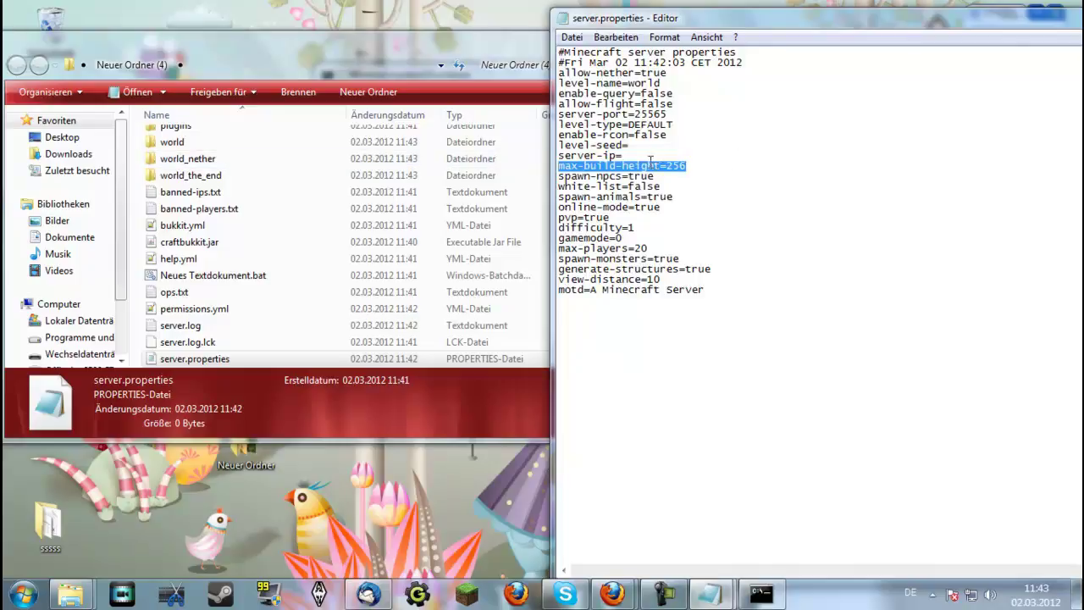
drag(641, 155, 501, 152)
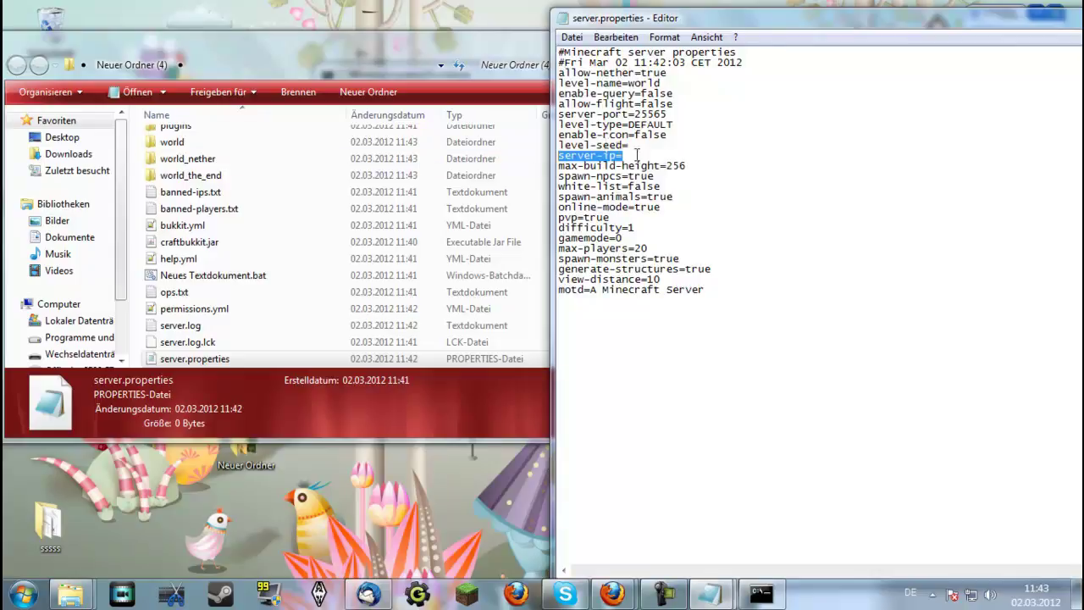
click(643, 157)
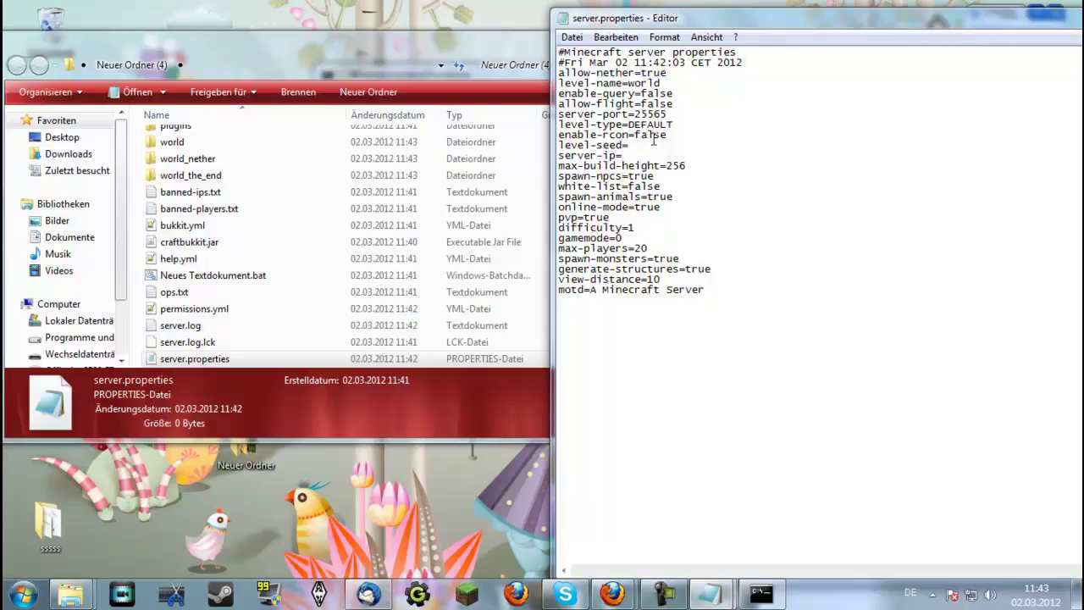
drag(643, 144, 555, 145)
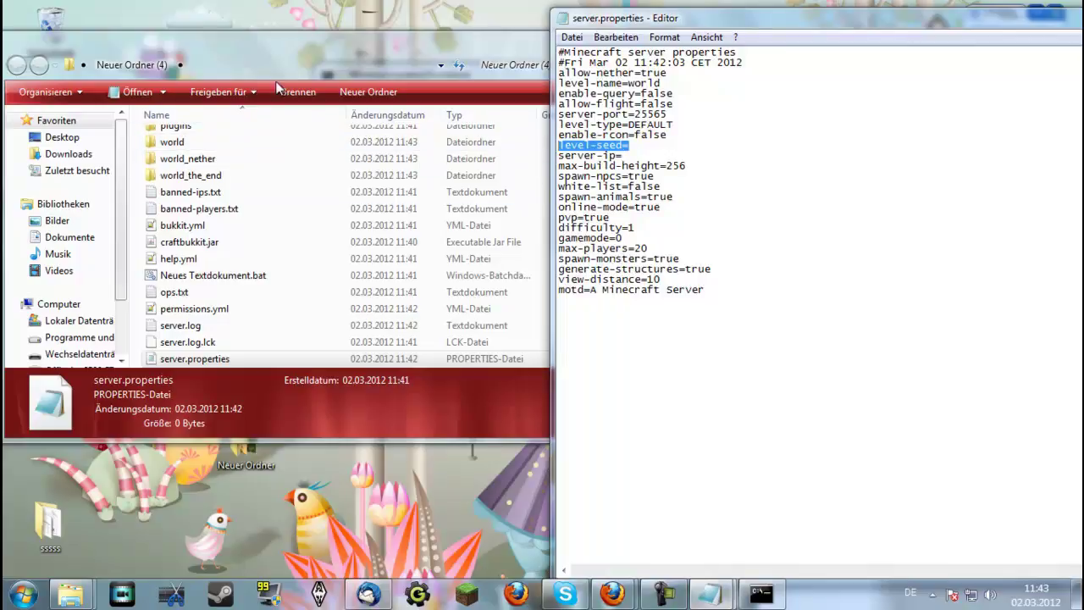
click(641, 147)
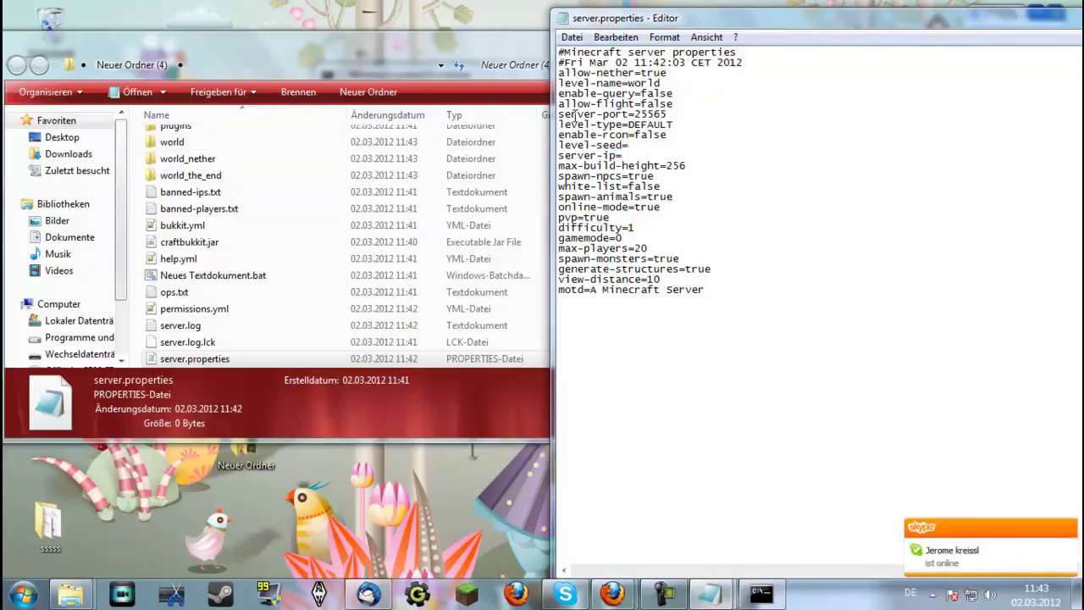
Examine the enable-rcon, level-type, server-port, allow-flight, enable-query, level-name and allow-nether settings in server.properties
drag(682, 135, 552, 135)
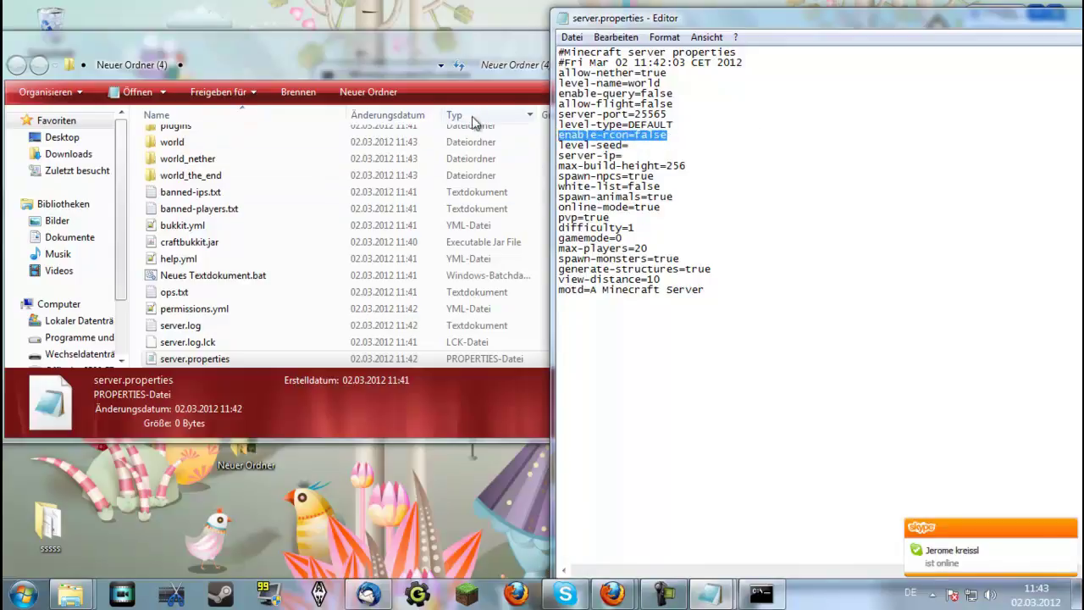
drag(709, 125, 524, 125)
click(647, 125)
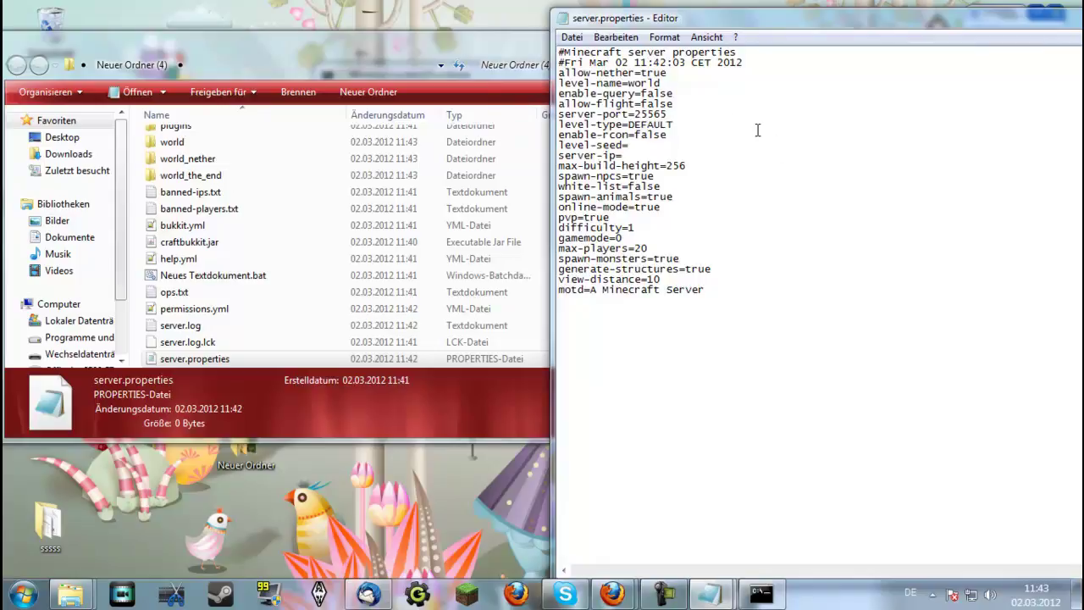
drag(684, 104, 565, 104)
drag(674, 114, 552, 119)
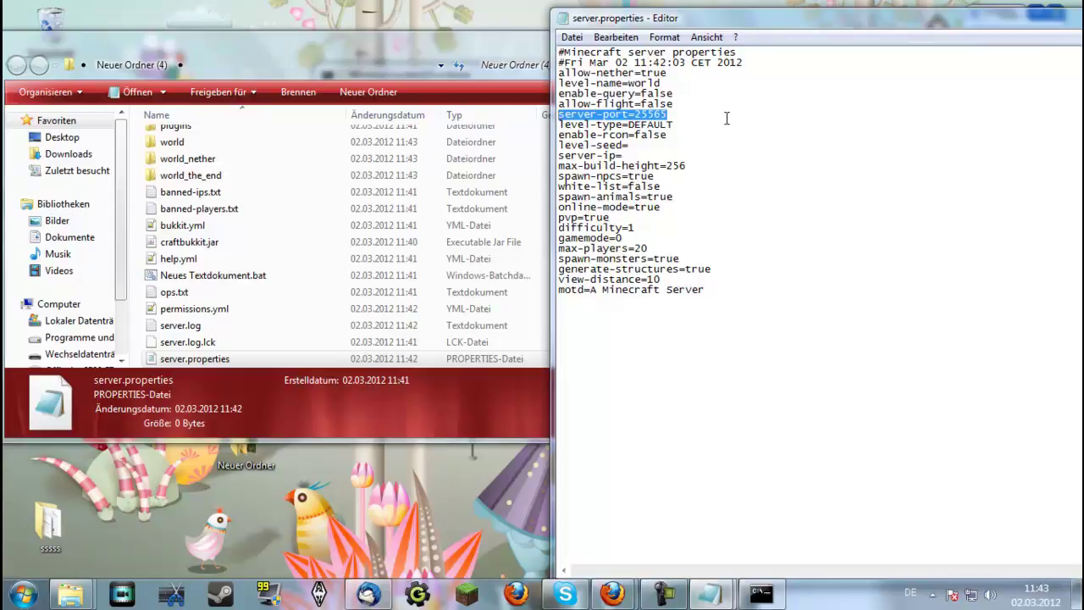
drag(674, 104, 558, 104)
drag(674, 93, 555, 95)
drag(674, 94, 558, 100)
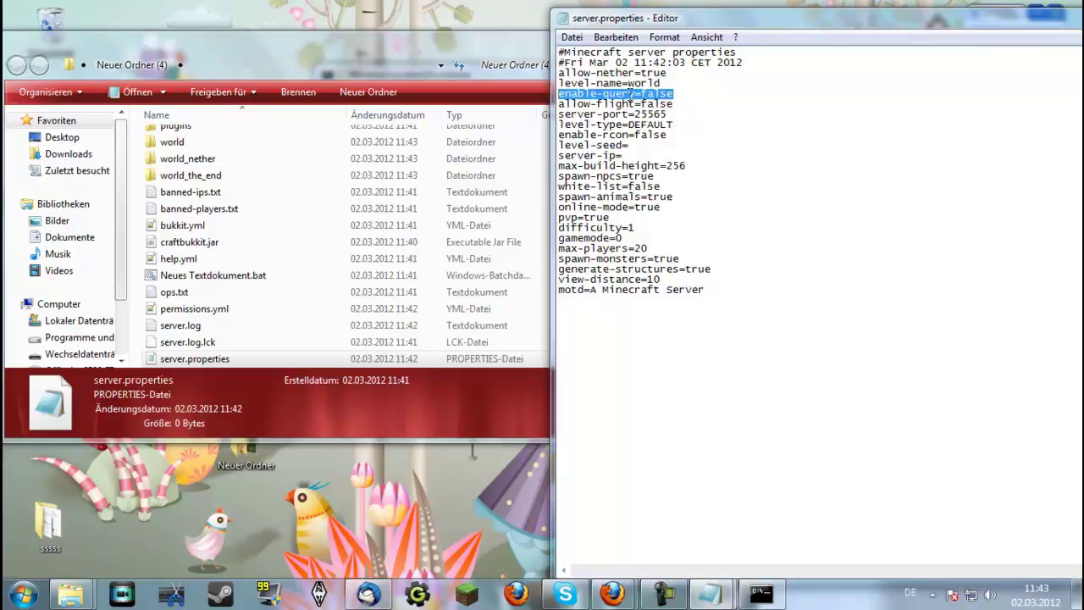
drag(204, 191, 470, 167)
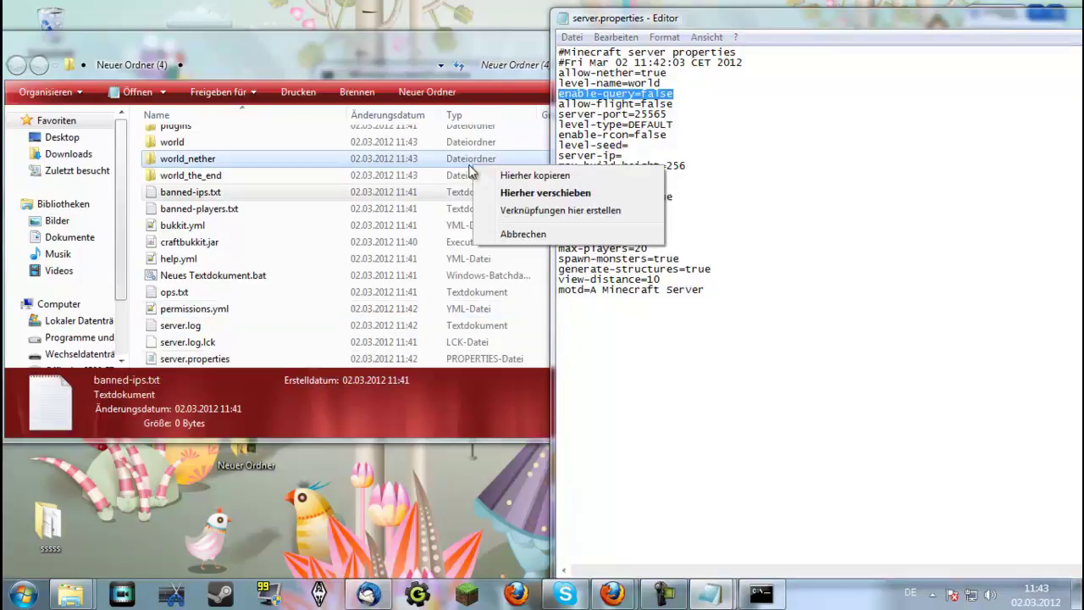
click(412, 70)
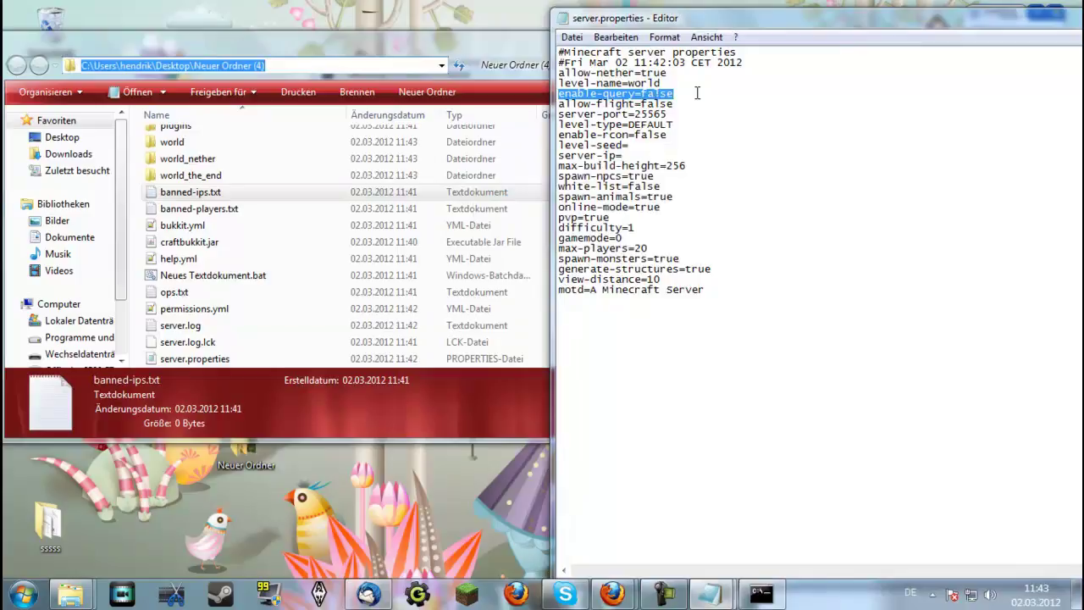
click(723, 104)
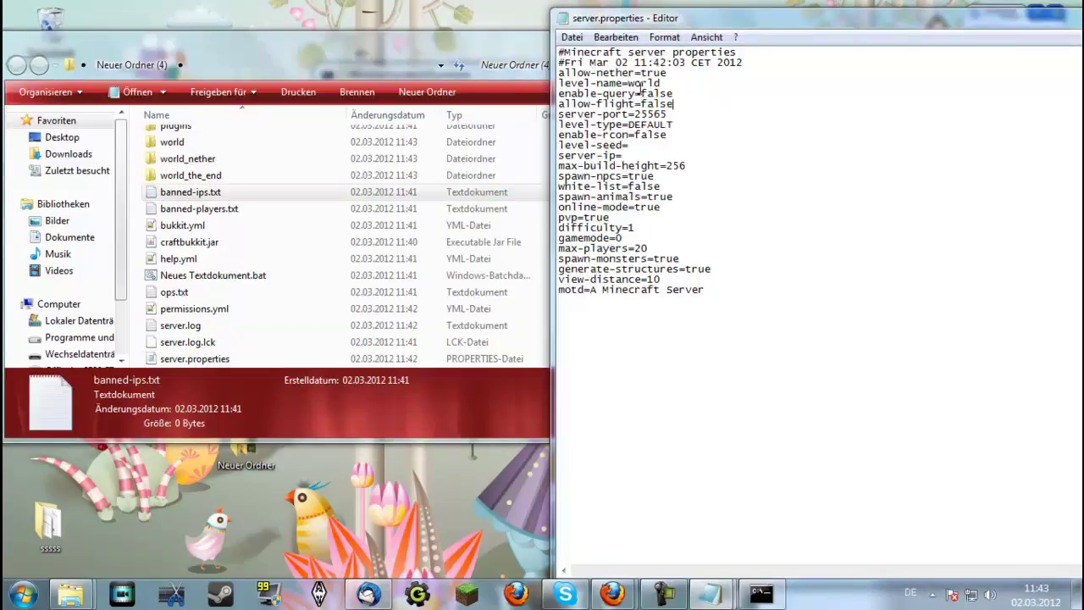
drag(662, 83, 557, 83)
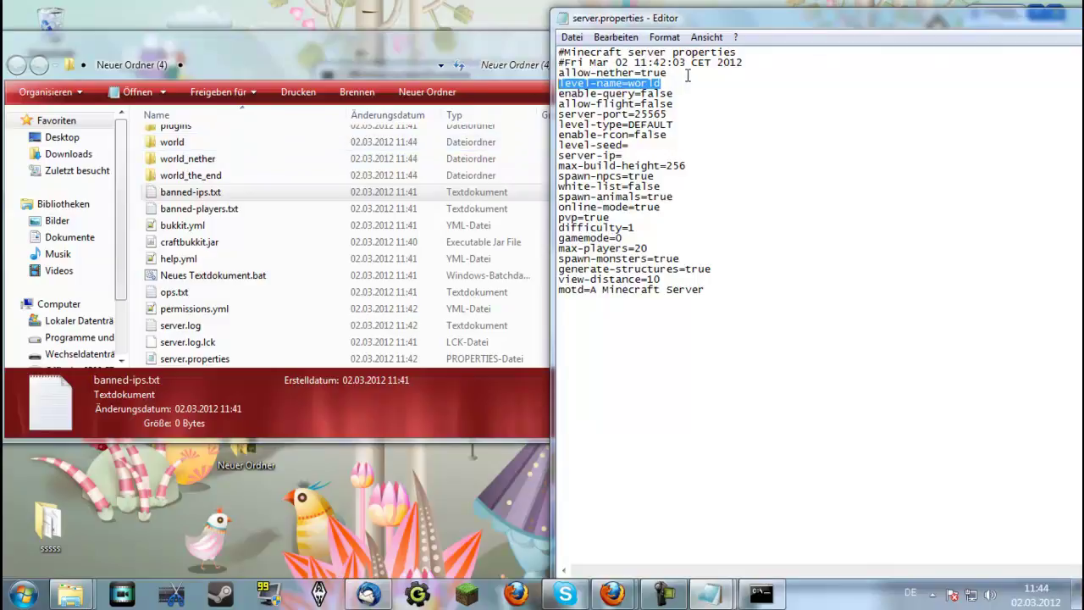
drag(688, 76, 558, 73)
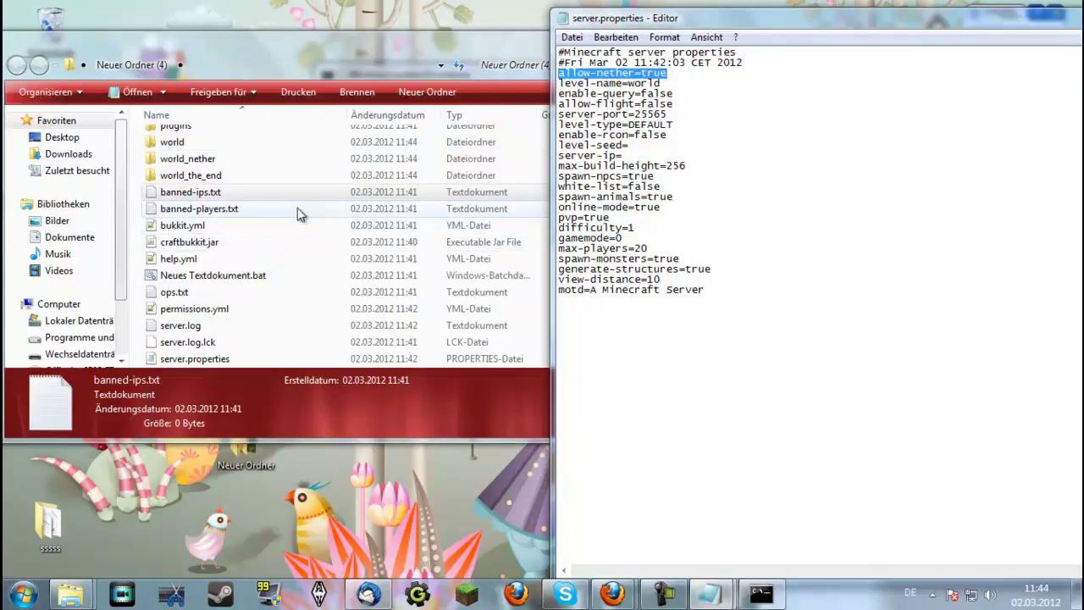
Bring up the running server console and place it beside the server folder window
click(273, 176)
scroll(273, 180, down, 1)
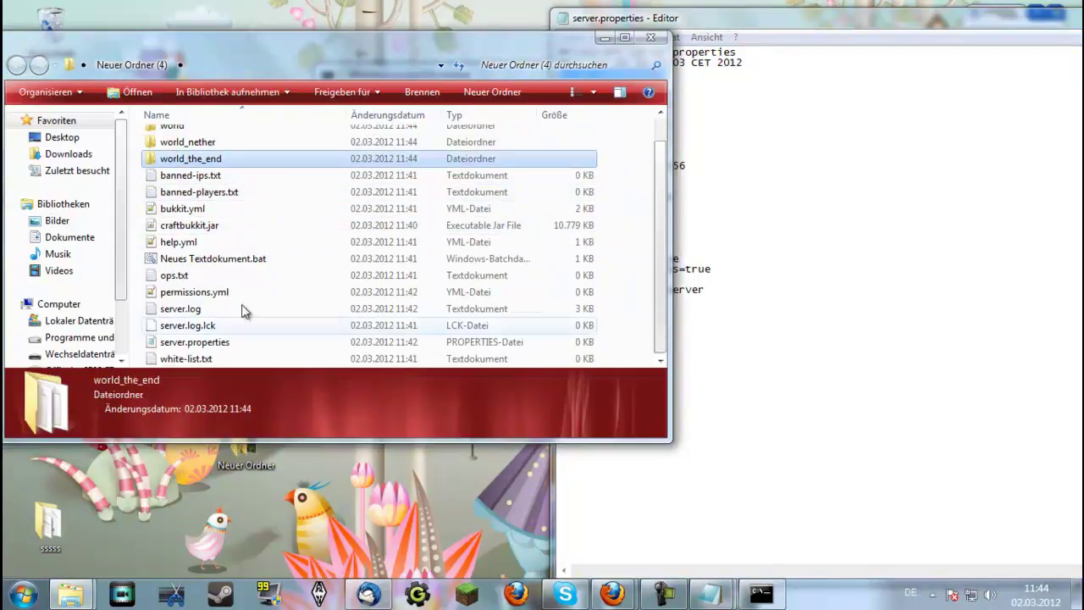
click(760, 592)
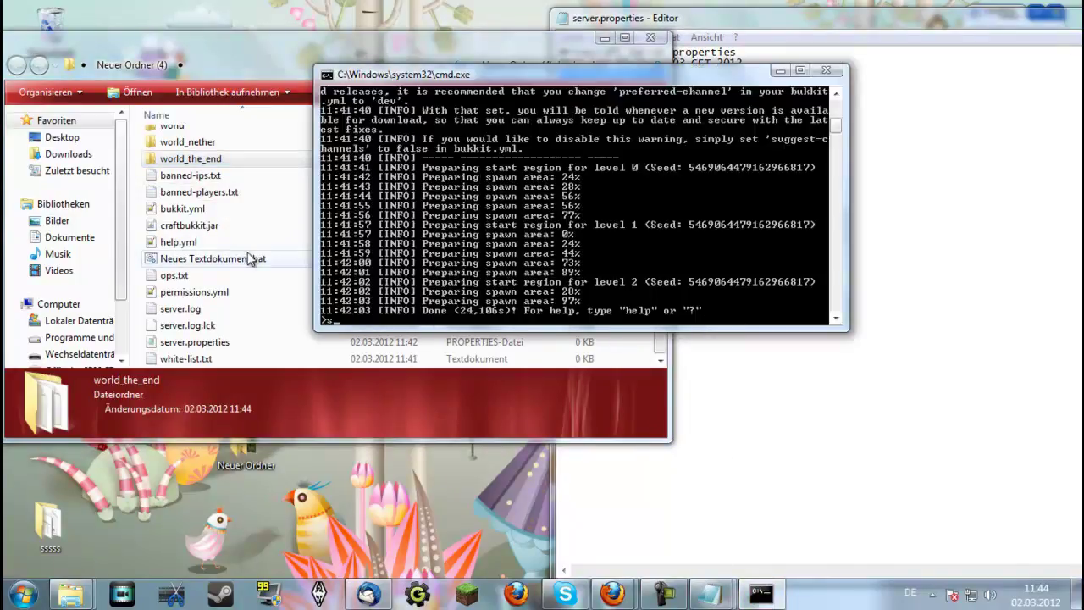
drag(474, 74, 774, 88)
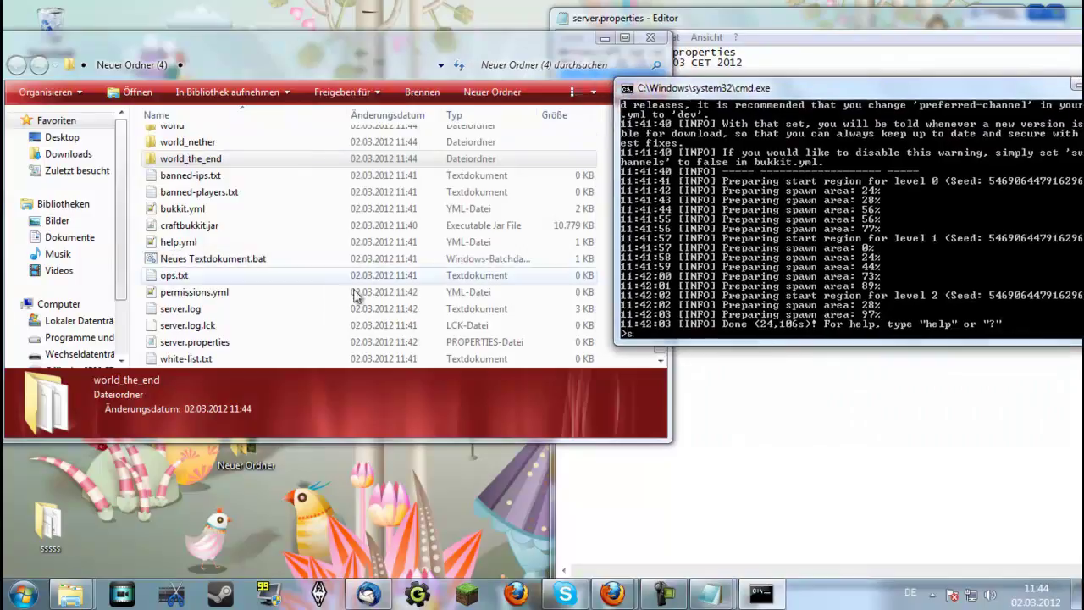
Open white-list.txt from the server folder, view its contents and return to the folder
double_click(233, 359)
drag(575, 8, 458, 89)
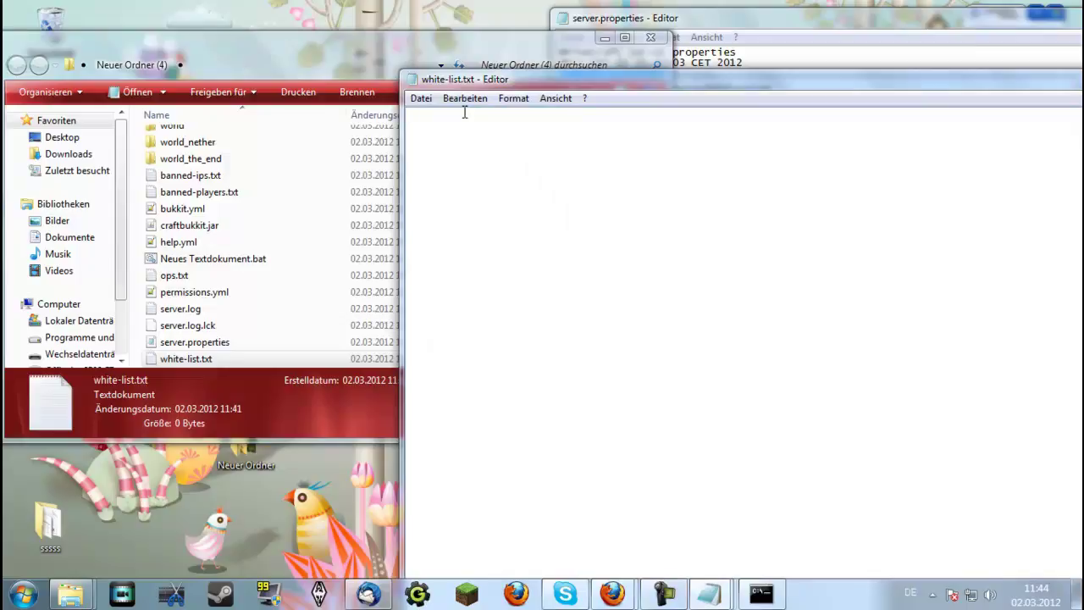
click(222, 329)
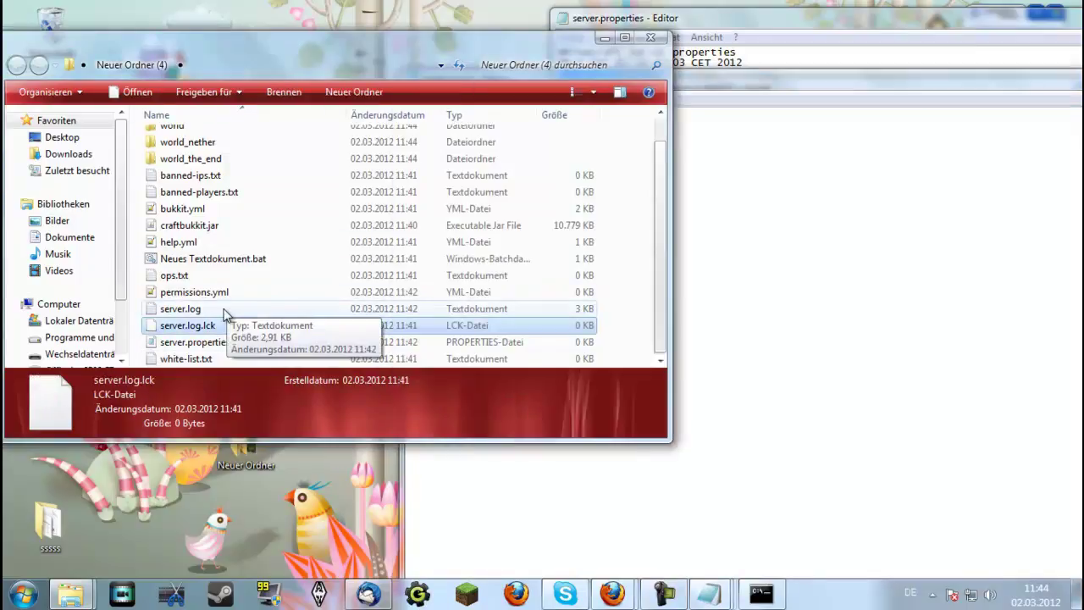
Open server.log, examine its startup entries and close the file
double_click(225, 312)
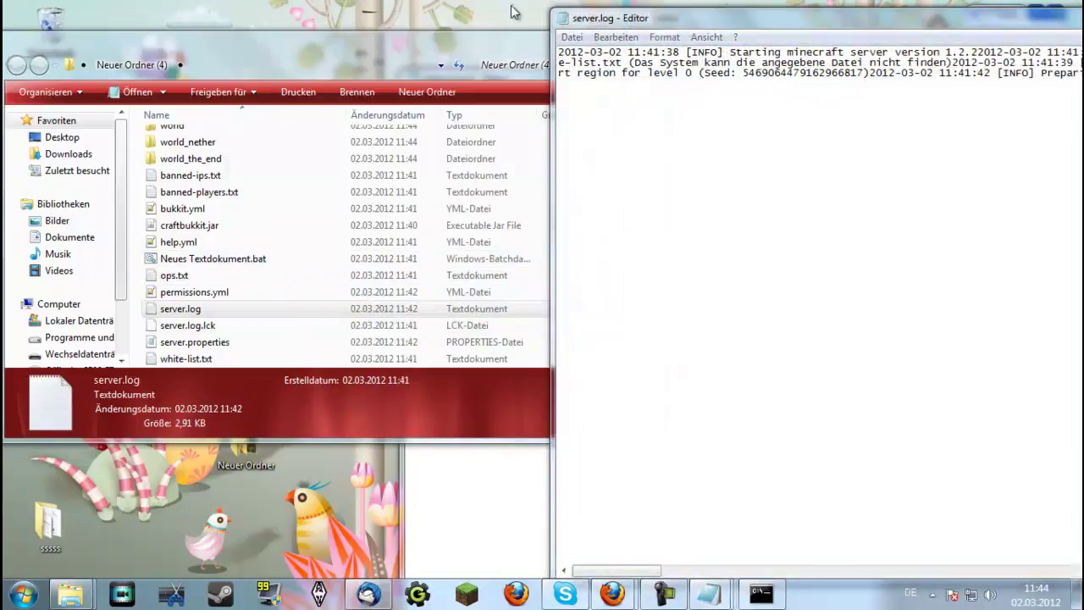
drag(750, 24, 335, 42)
drag(815, 73, 453, 95)
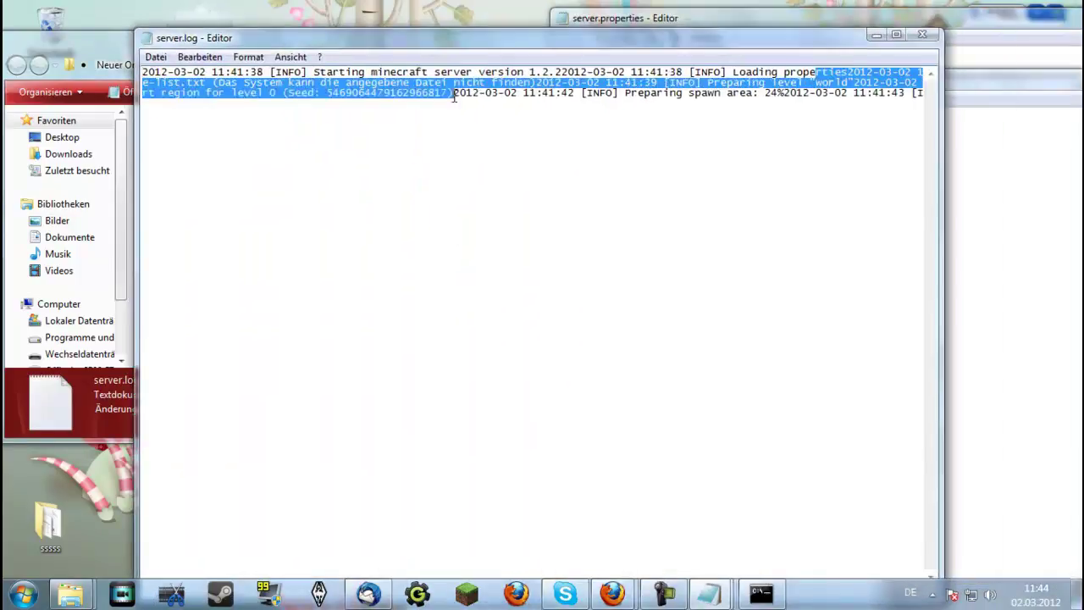
click(922, 34)
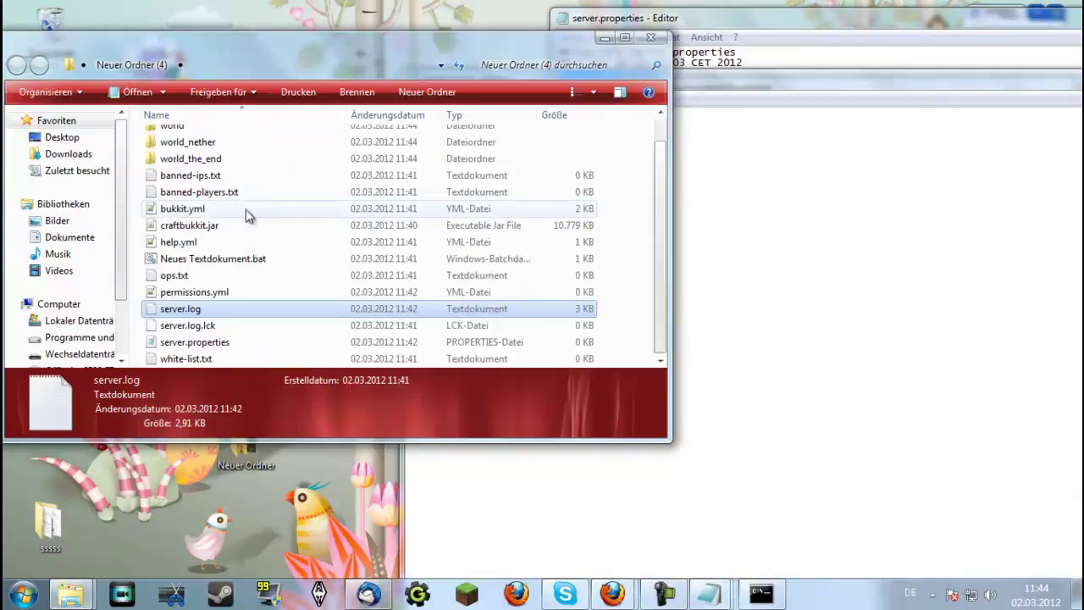
Open permissions.yml in Notepad++, agreeing to recover config.xml, close all open files and exit the editor
double_click(194, 292)
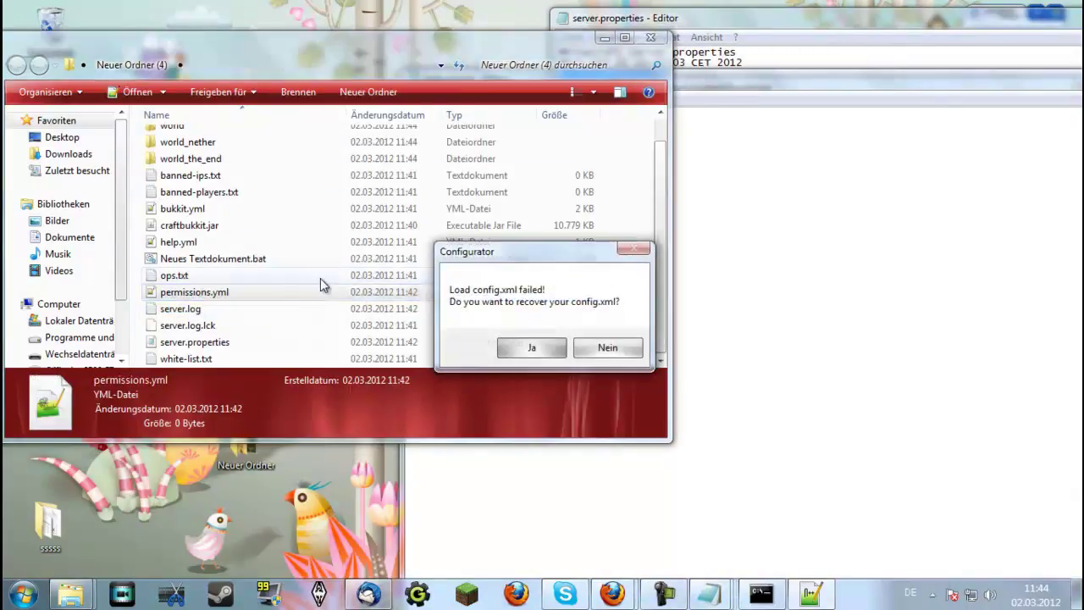
click(542, 347)
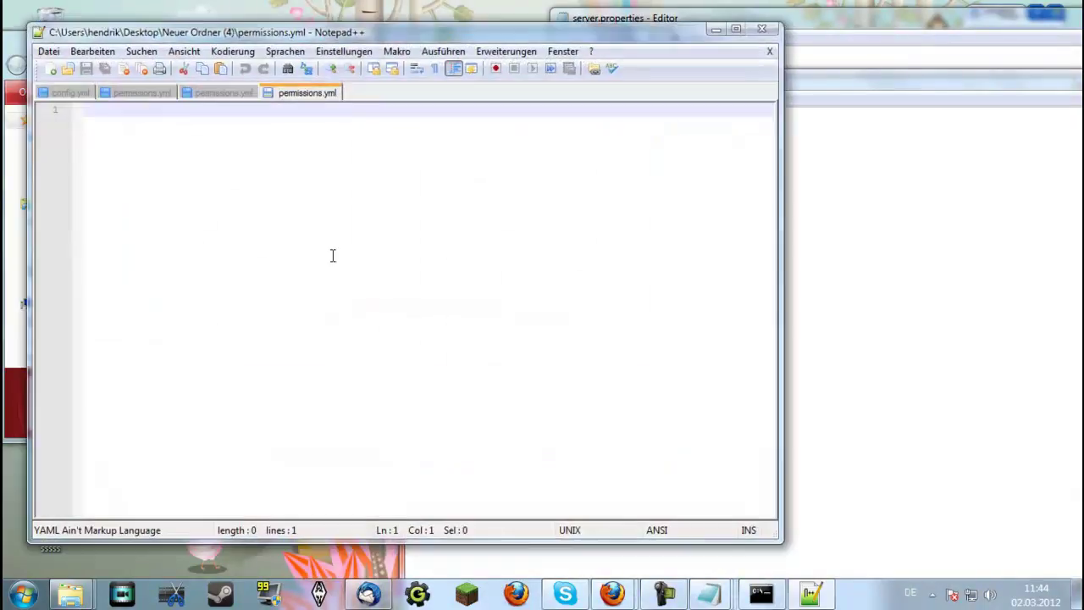
click(769, 52)
click(768, 52)
click(769, 51)
click(769, 51)
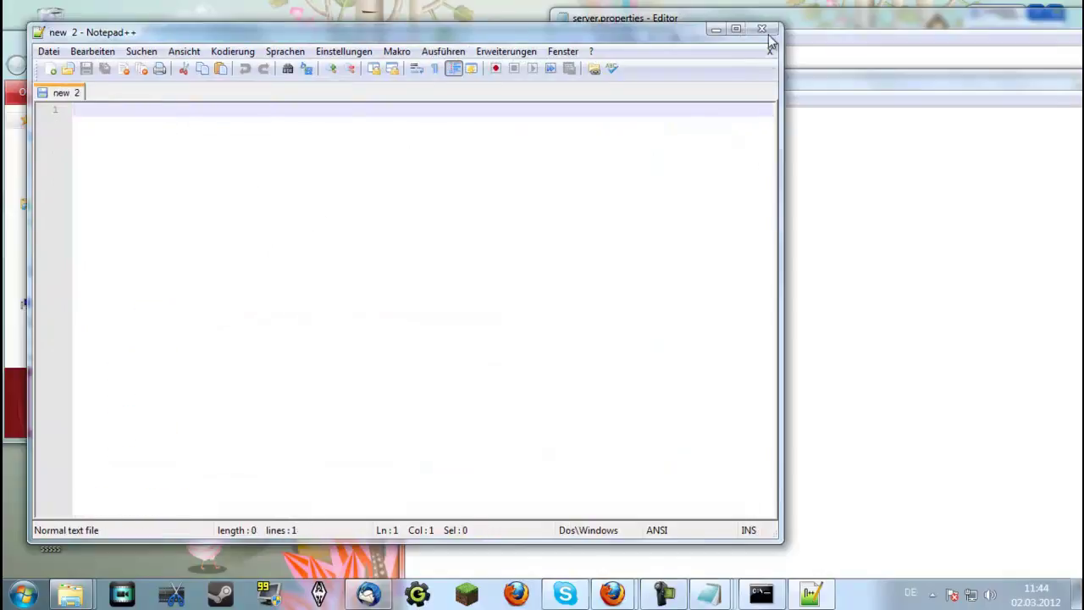
click(762, 28)
Open ops.txt from the server folder, view its contents and close it
double_click(182, 275)
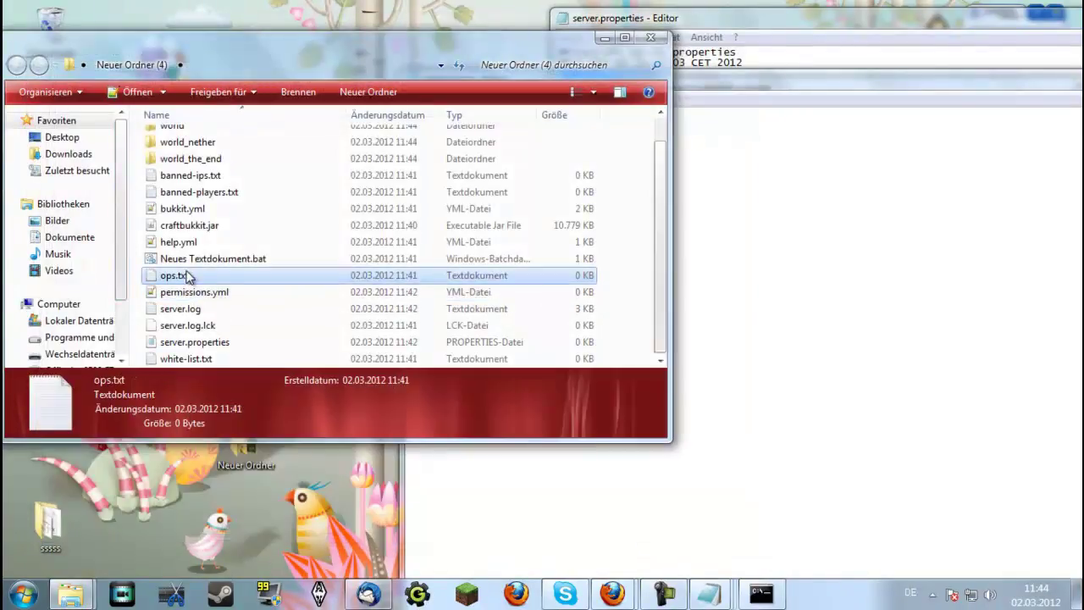
drag(227, 41, 696, 62)
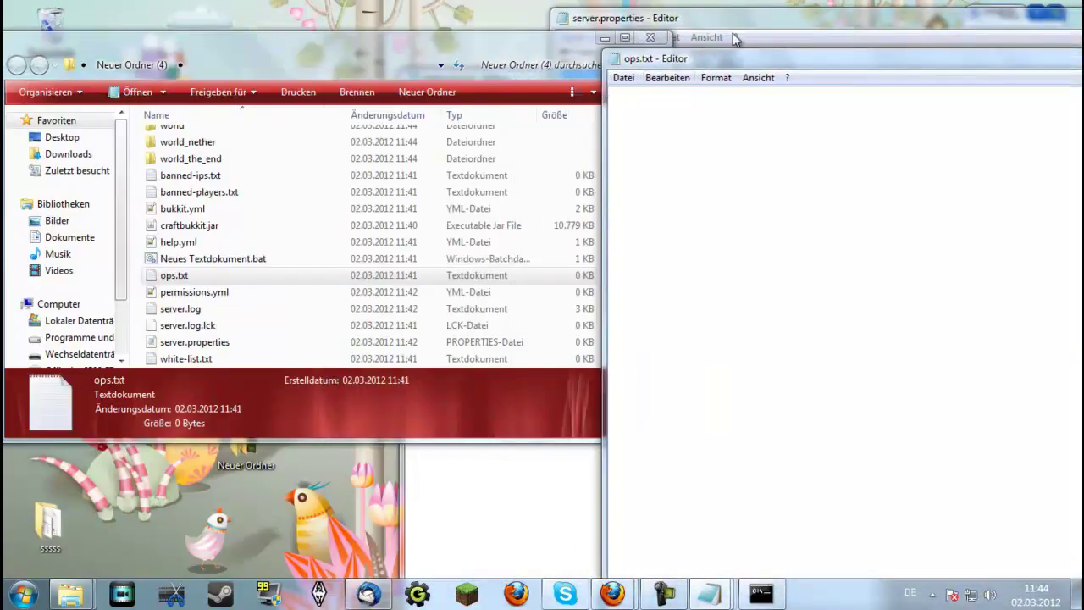
drag(912, 61, 211, 139)
click(741, 130)
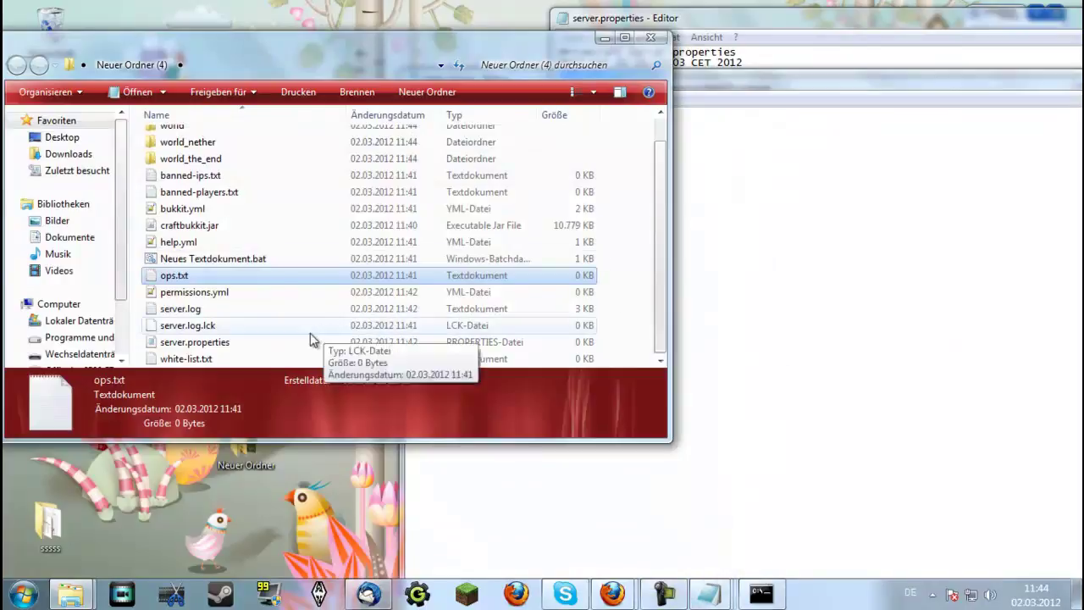
Open help.yml, examine its help topic configuration and close the editor
double_click(227, 242)
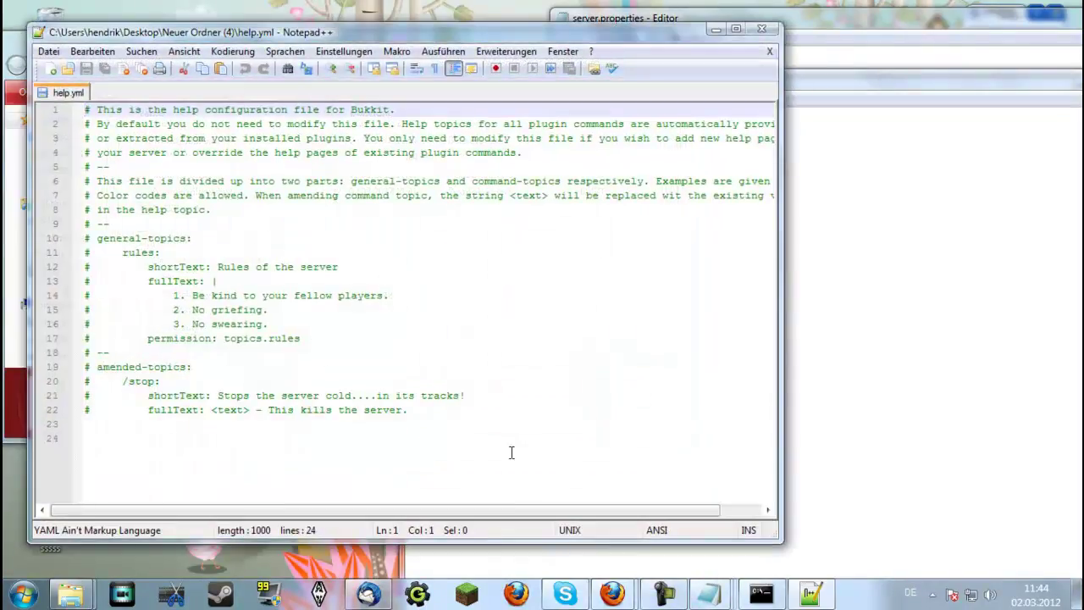
key(ctrl+a)
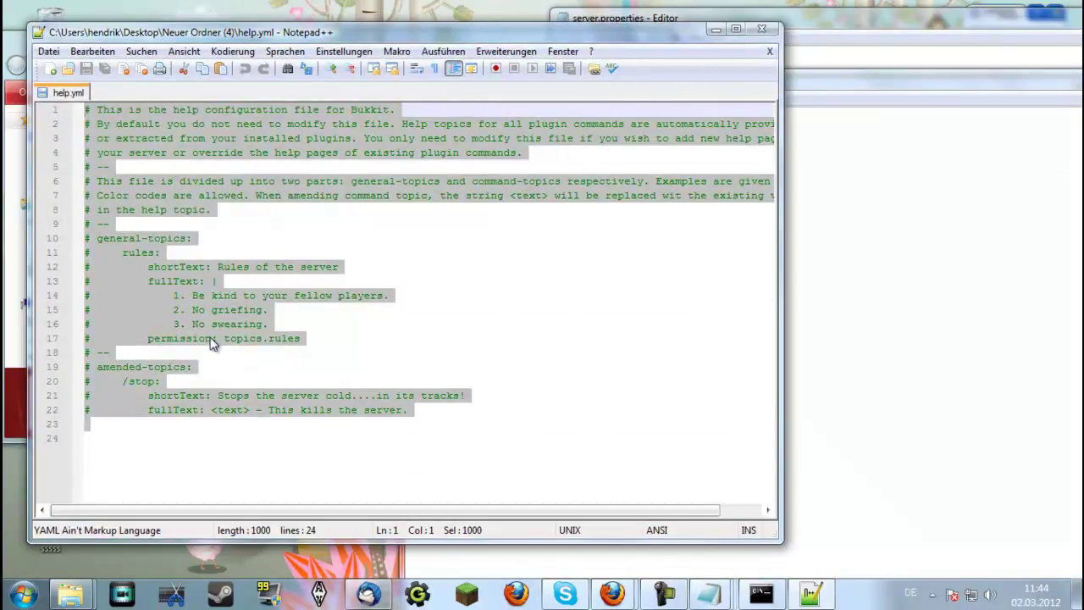
click(761, 29)
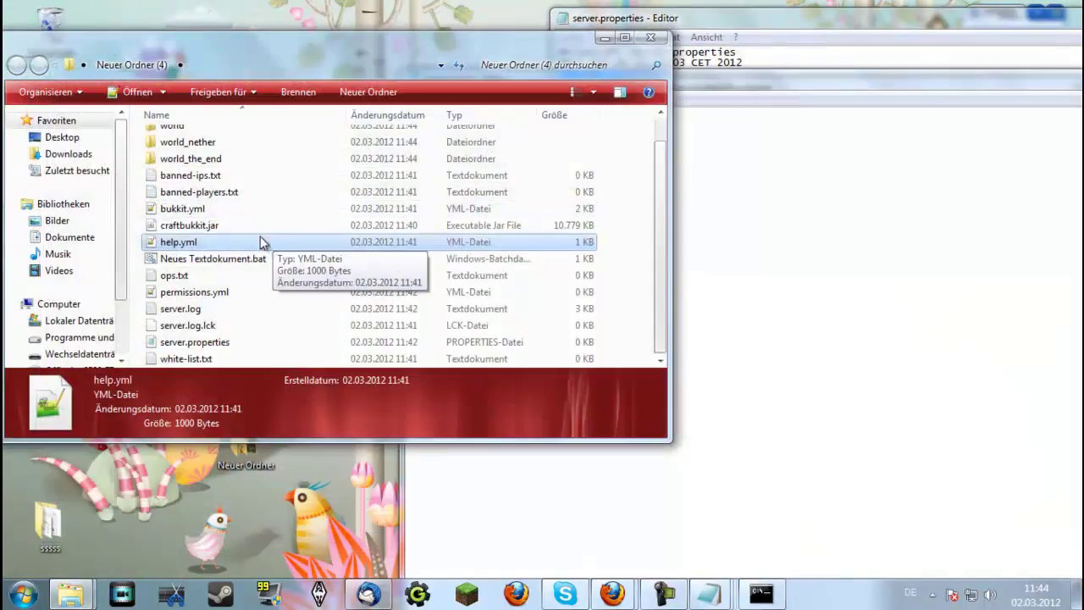
Open bukkit.yml and look through its settings, ticks-per, auto-updater and database sections
click(217, 225)
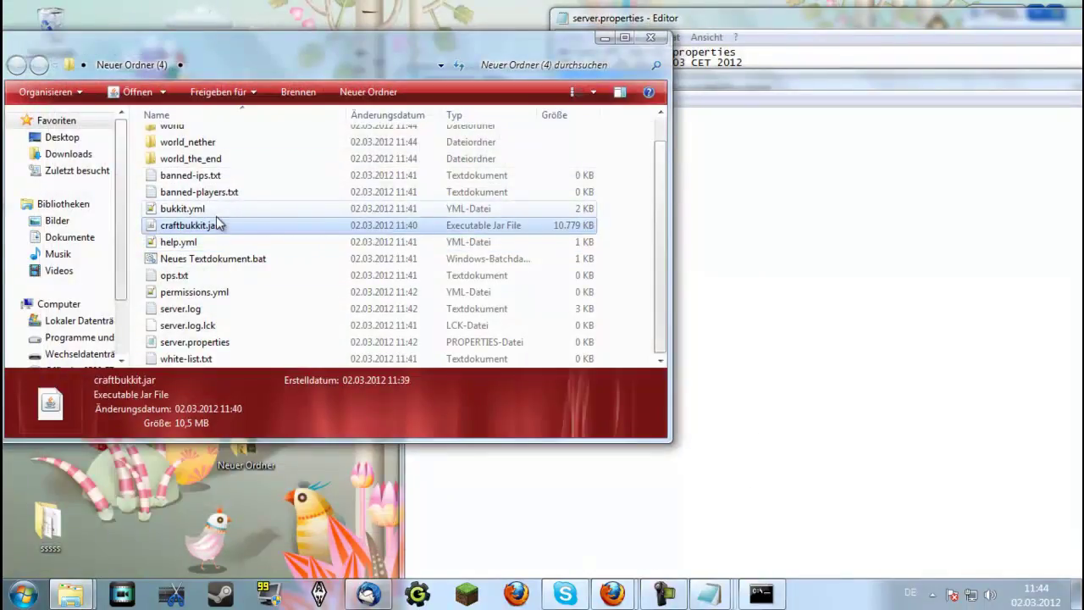
click(255, 212)
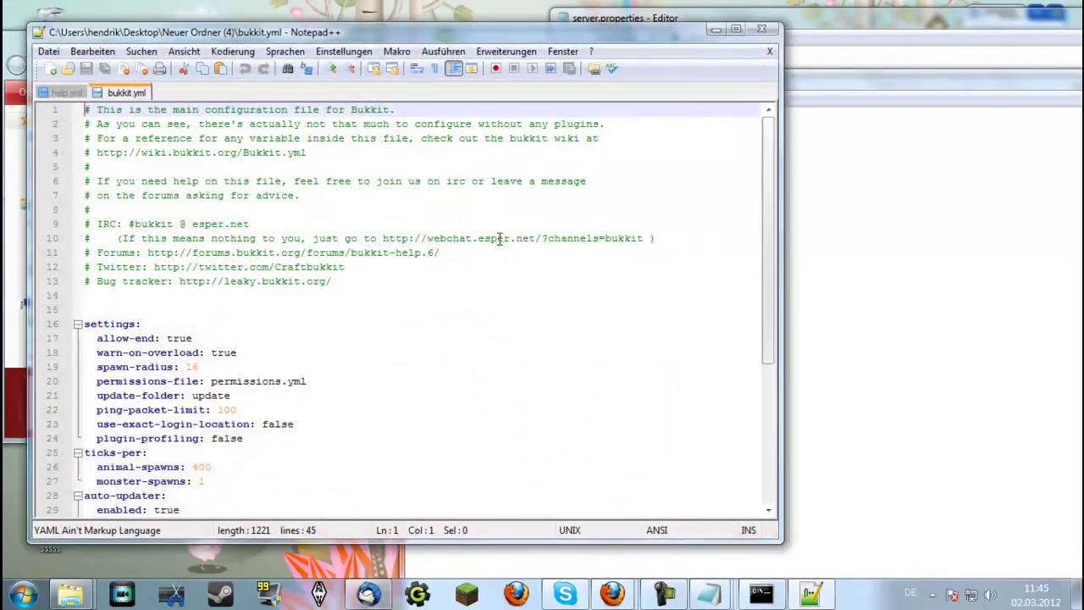
scroll(347, 267, down, 4)
scroll(335, 268, down, 2)
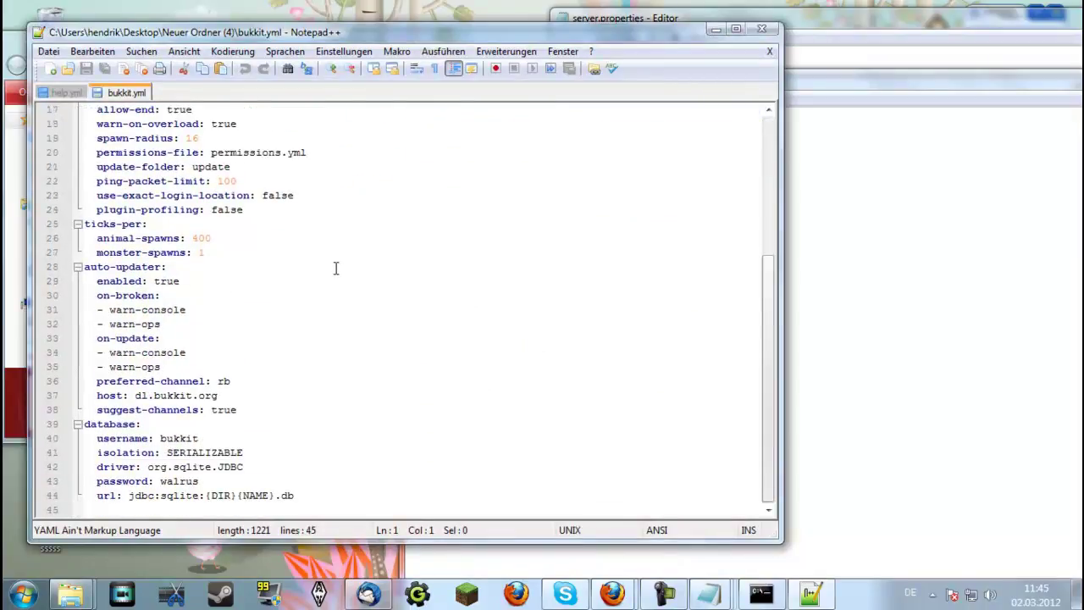
Examine the auto-updater section of bukkit.yml alongside the Bukkit Auto Updater messages in the server console
drag(202, 326, 95, 309)
click(739, 597)
scroll(861, 310, up, 5)
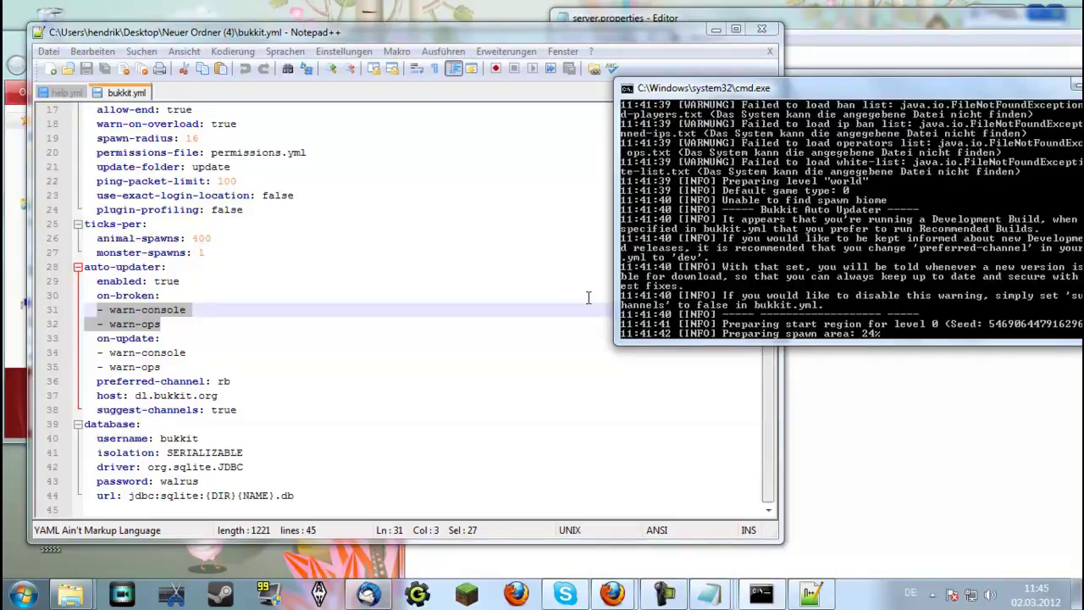
click(555, 295)
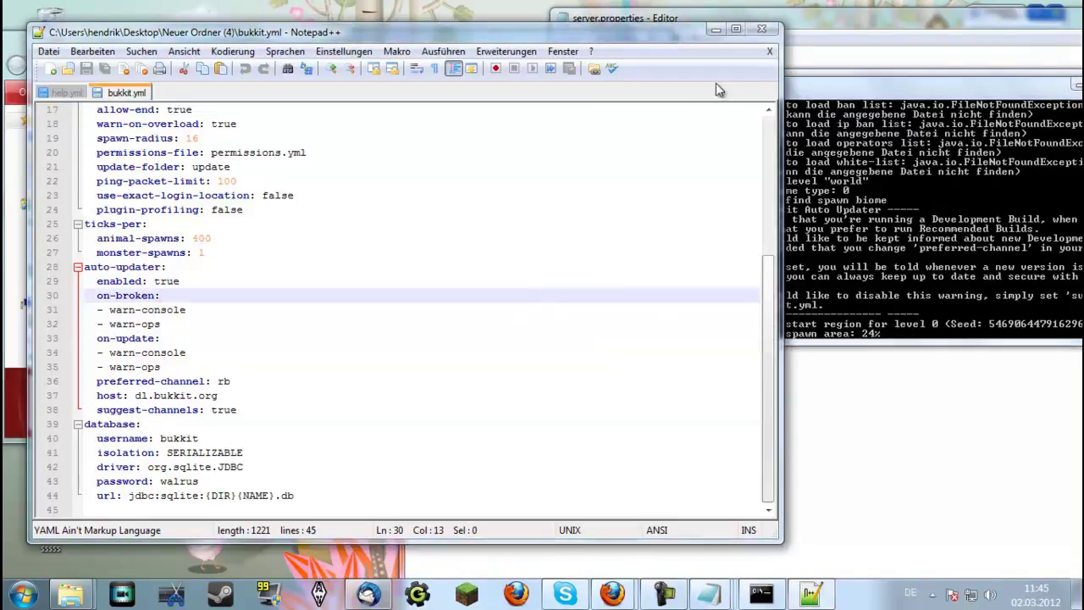
drag(237, 381, 102, 282)
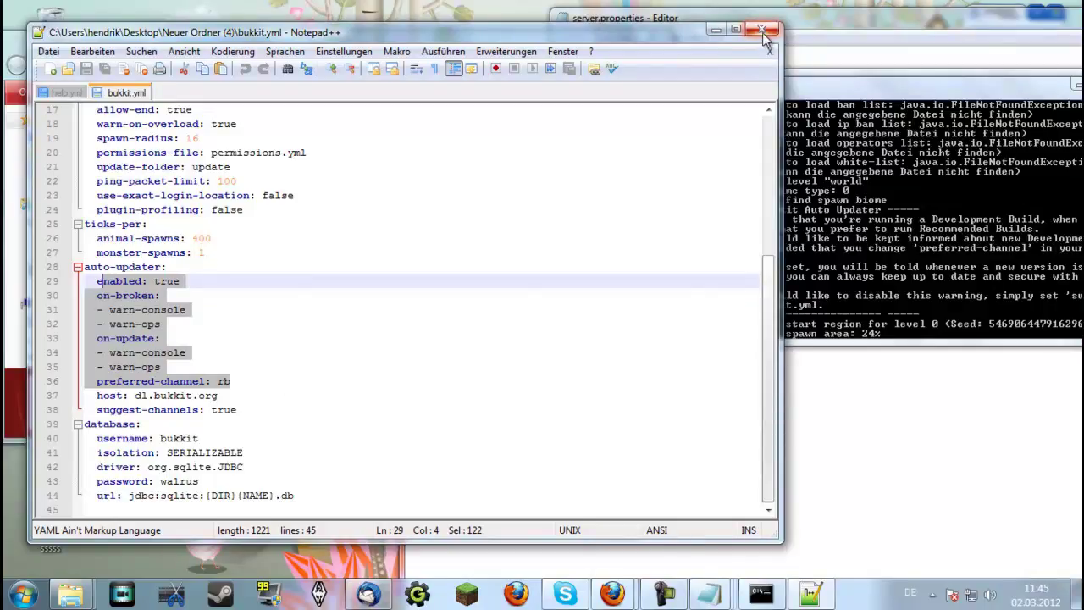
Examine the auto-updater enabled value and the allow-end setting in bukkit.yml
drag(193, 281, 149, 282)
key(shift+Right)
scroll(220, 261, up, 3)
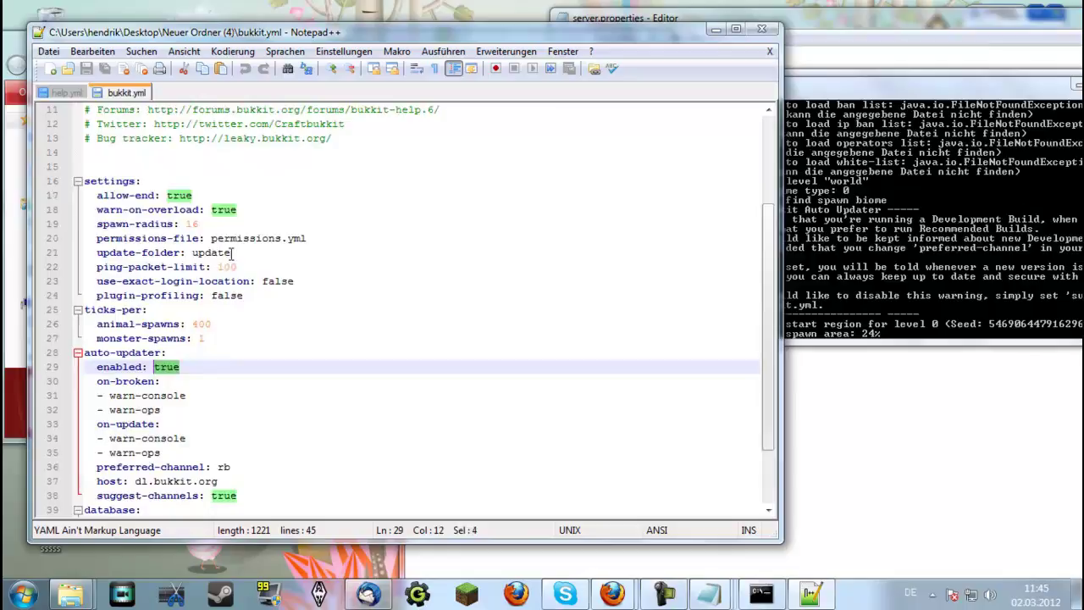
drag(200, 240, 167, 240)
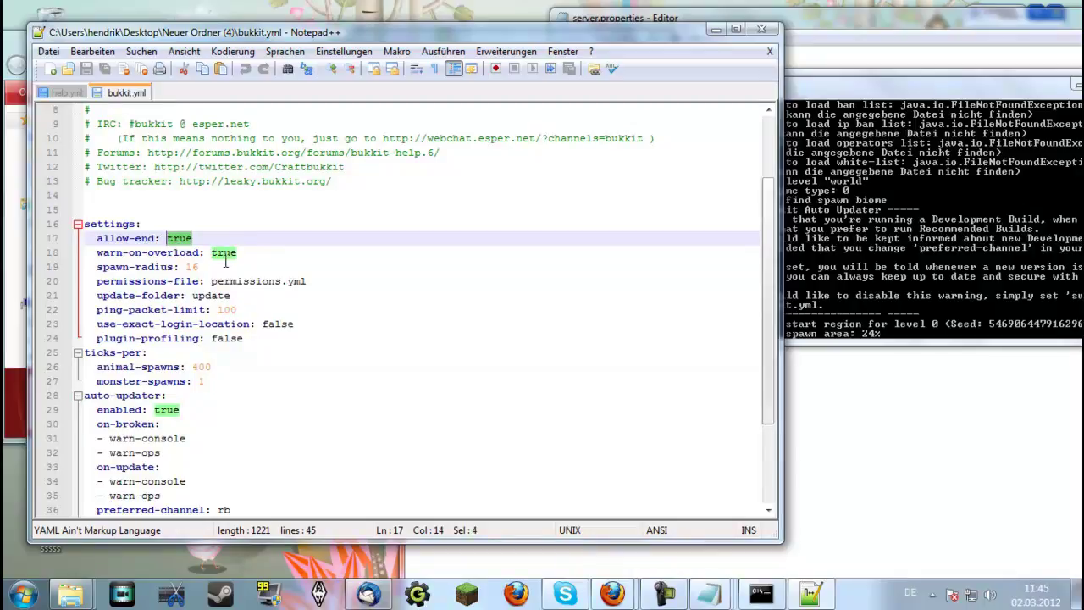
Examine the warn-on-overload setting in bukkit.yml alongside the server console output
key(alt+Tab)
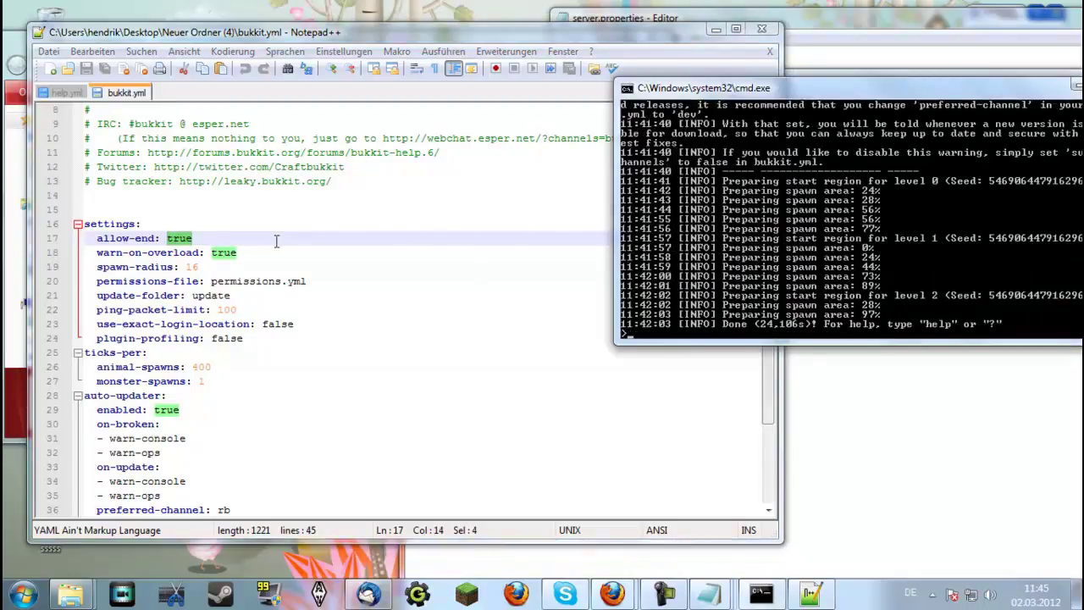
click(250, 253)
click(865, 293)
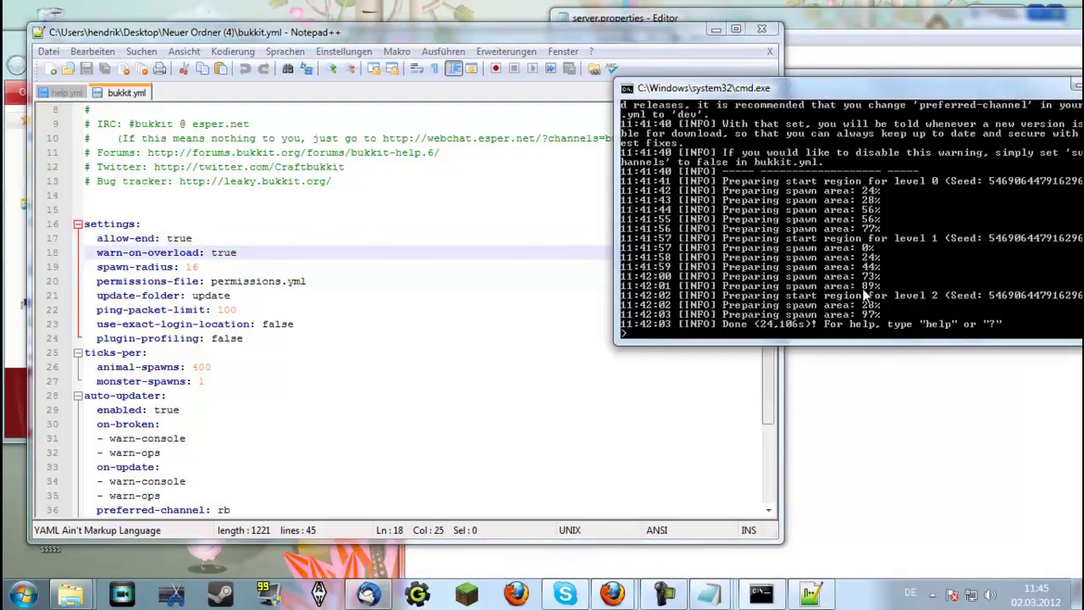
scroll(900, 275, up, 4)
Examine the permissions-file and update-folder settings in bukkit.yml, moving the editor aside to reveal the server folder
click(334, 282)
shift+click(37, 287)
drag(261, 296, 13, 305)
drag(210, 37, 425, 34)
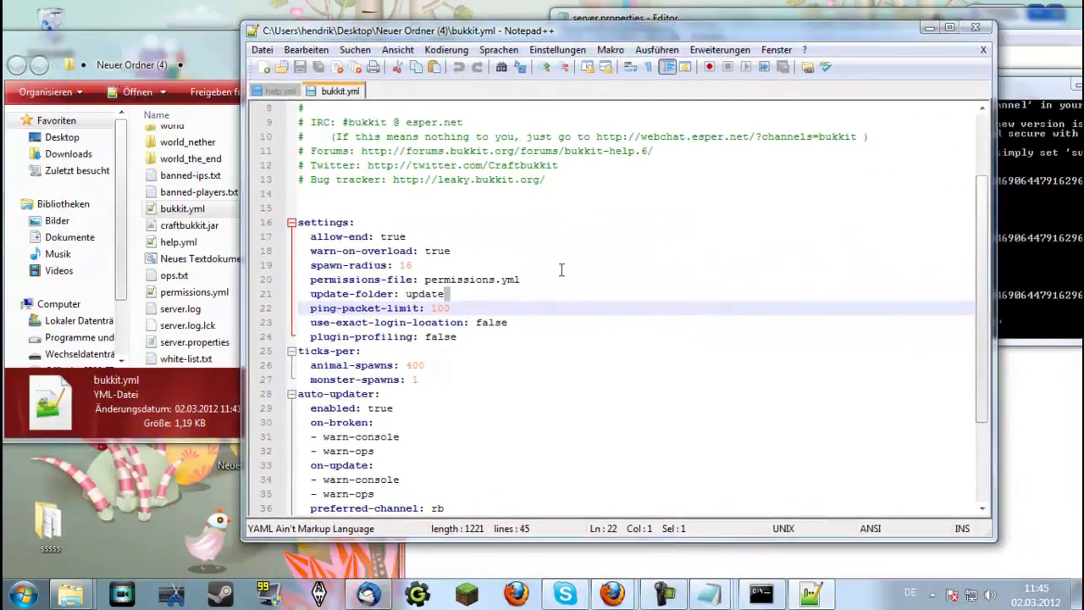
Examine the ping-packet-limit and use-exact-login-location settings in bukkit.yml
drag(479, 311, 275, 308)
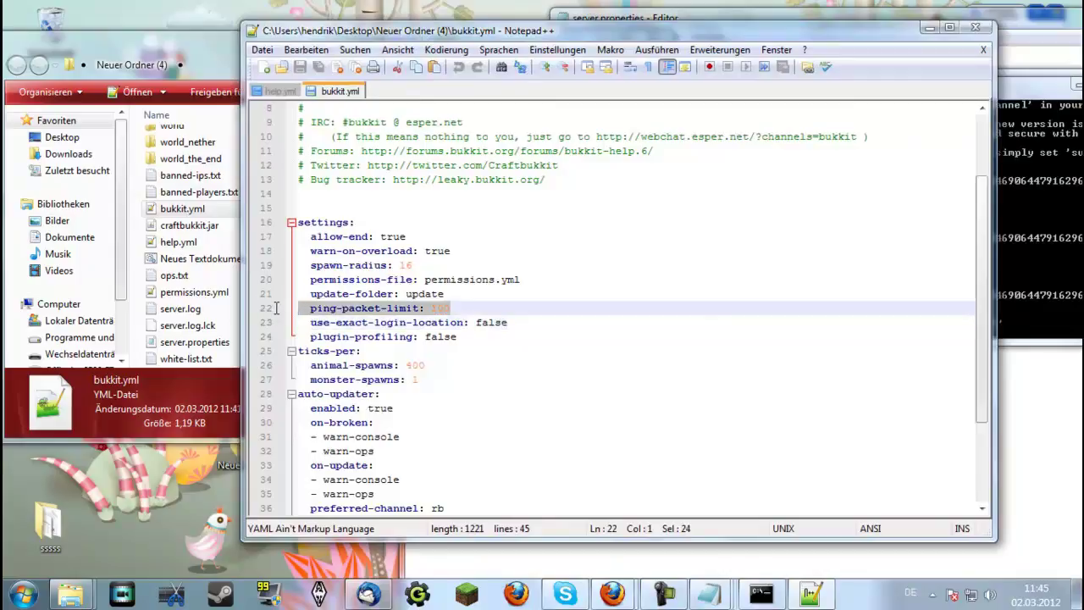
click(310, 307)
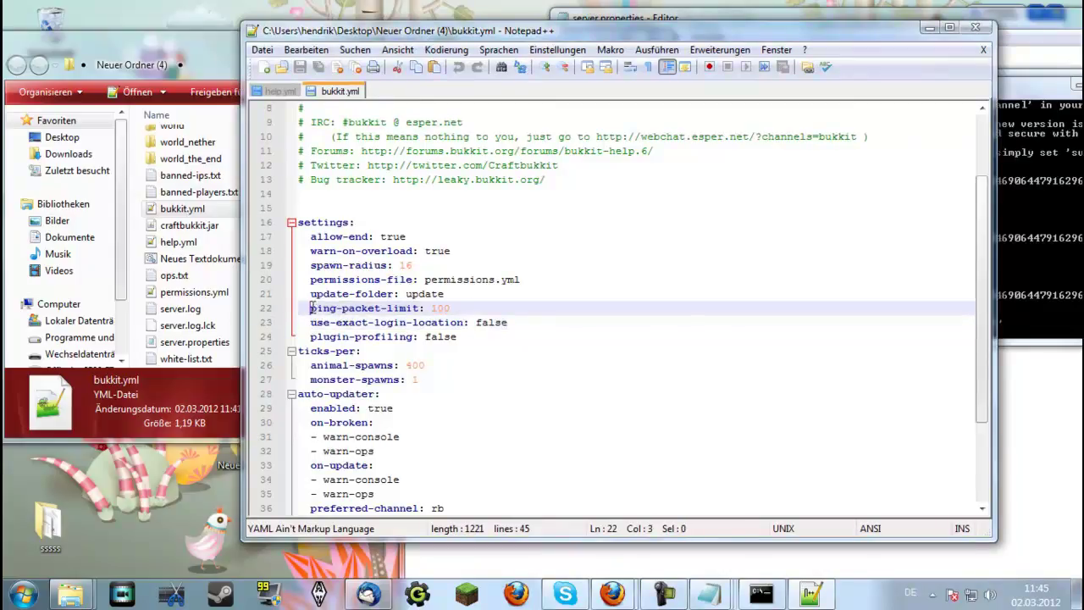
drag(311, 307, 453, 308)
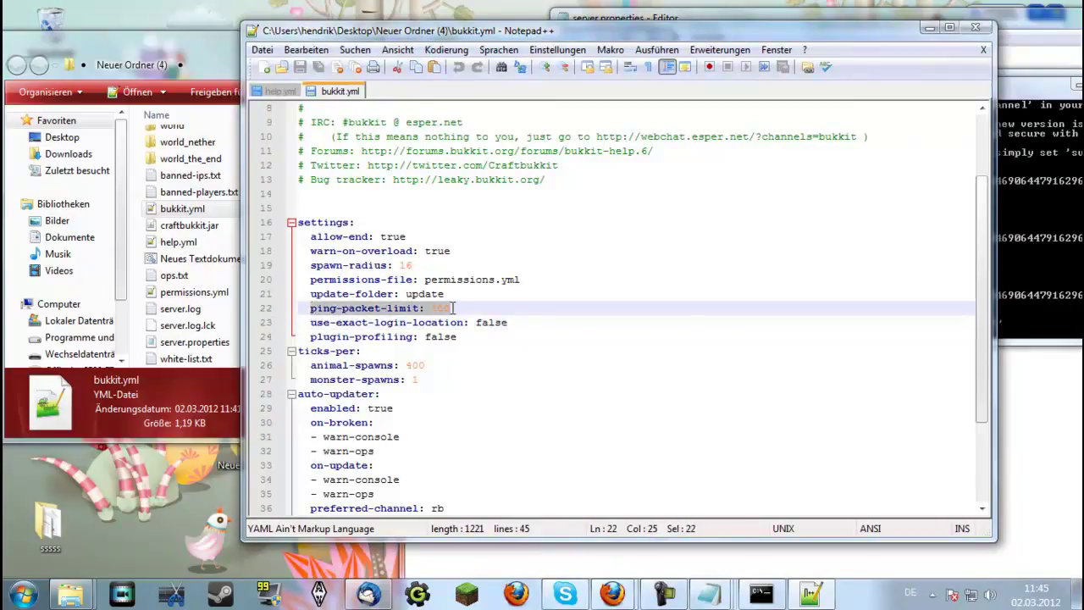
click(545, 326)
drag(545, 326, 304, 325)
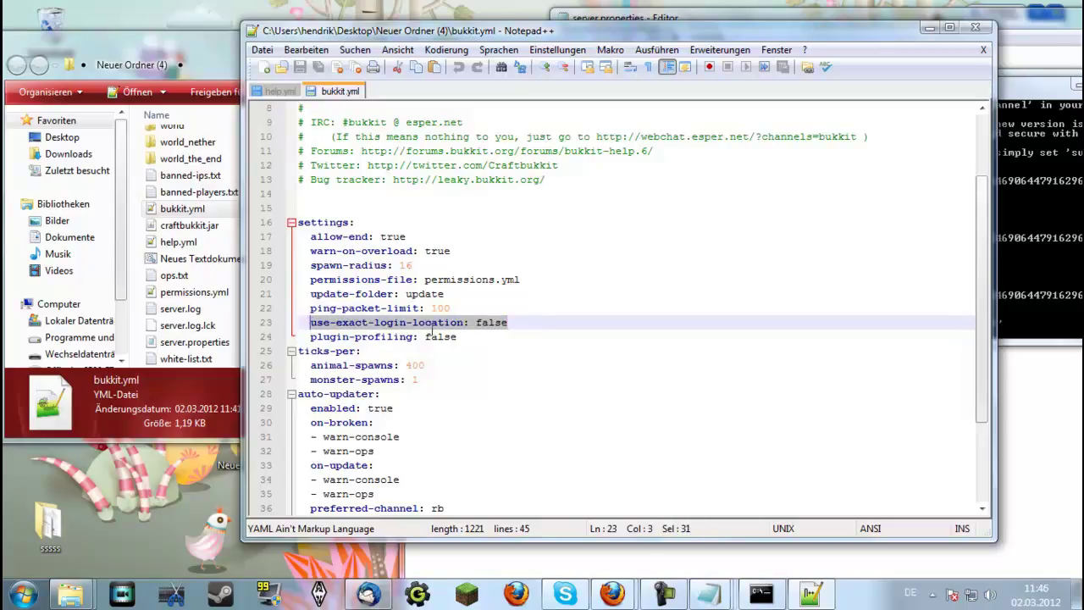
Examine the plugin-profiling setting and the animal-spawns and monster-spawns values under ticks-per in bukkit.yml
drag(493, 337, 297, 337)
scroll(398, 328, down, 1)
drag(476, 328, 314, 322)
drag(449, 323, 306, 328)
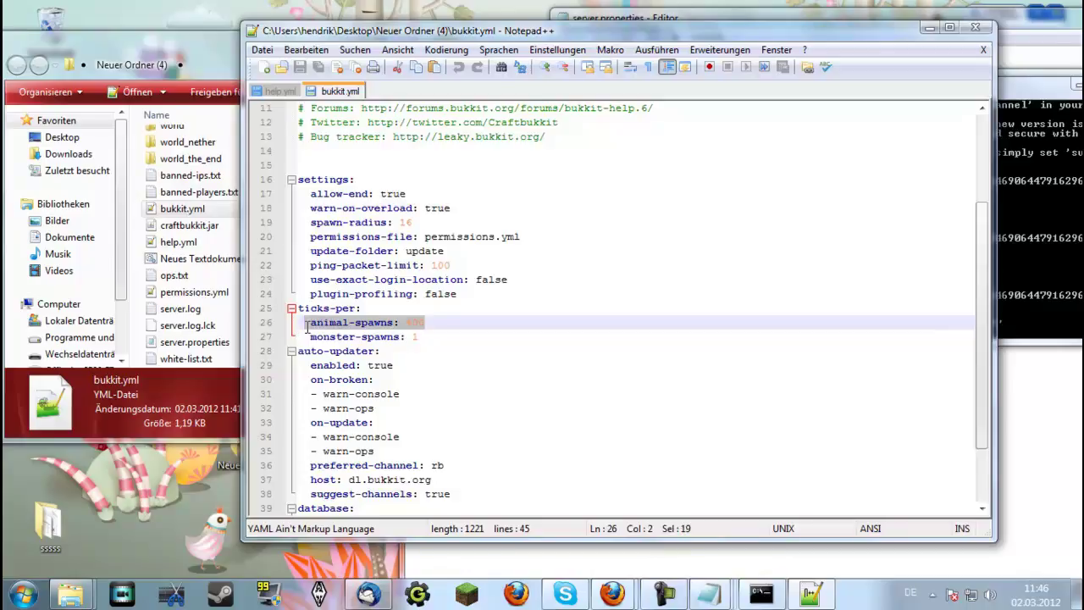
drag(447, 342, 313, 339)
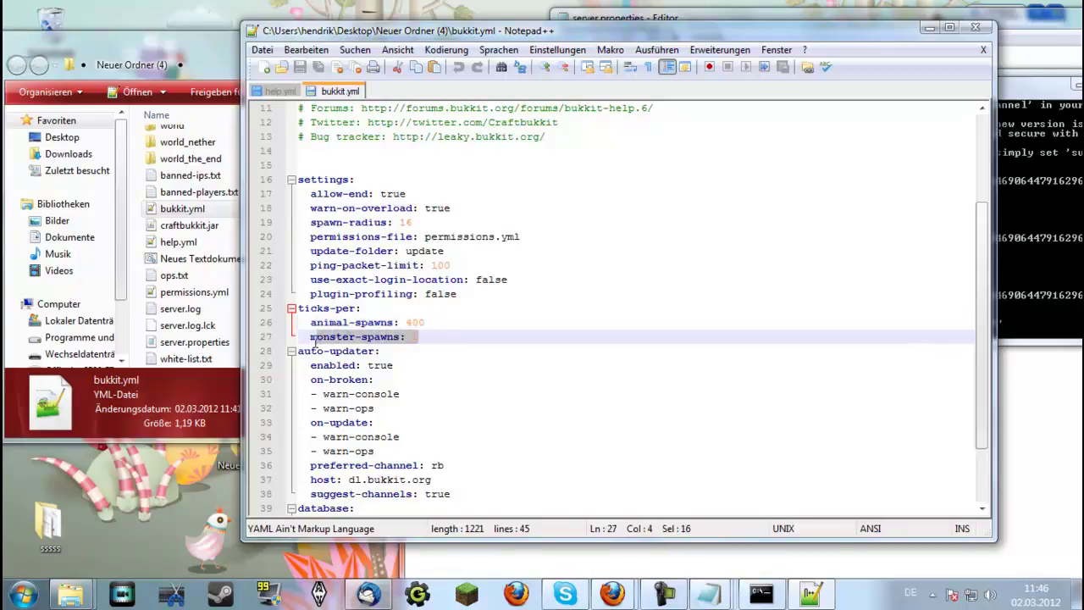
scroll(554, 339, down, 1)
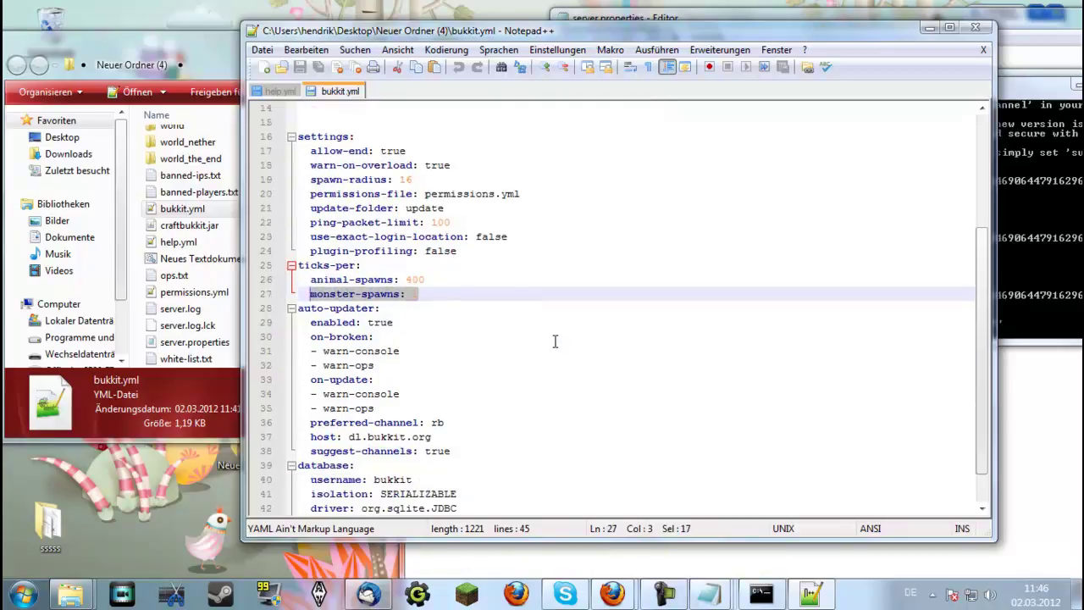
scroll(438, 328, down, 1)
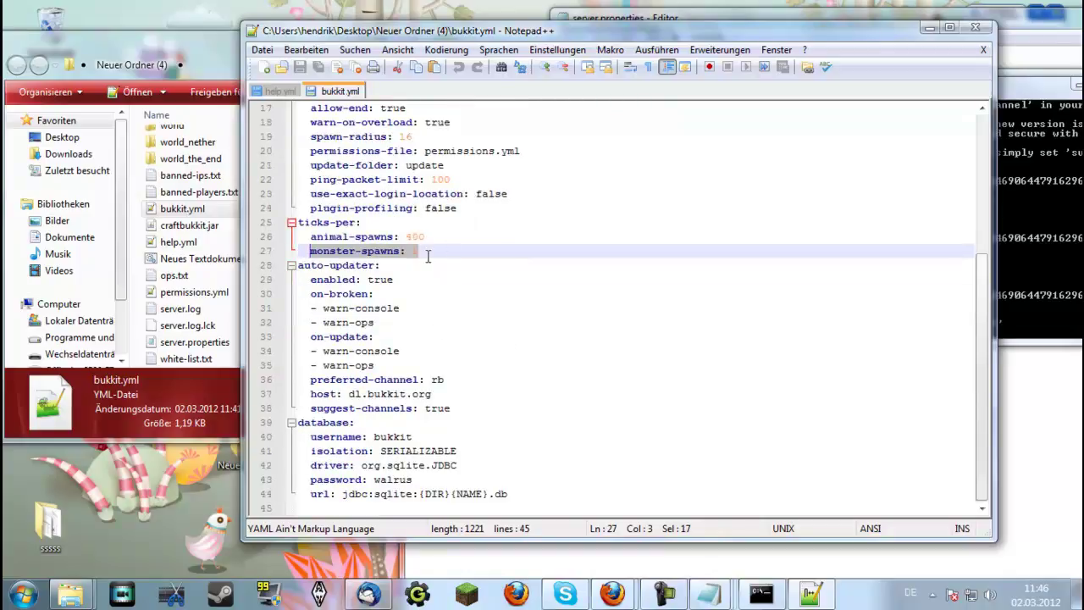